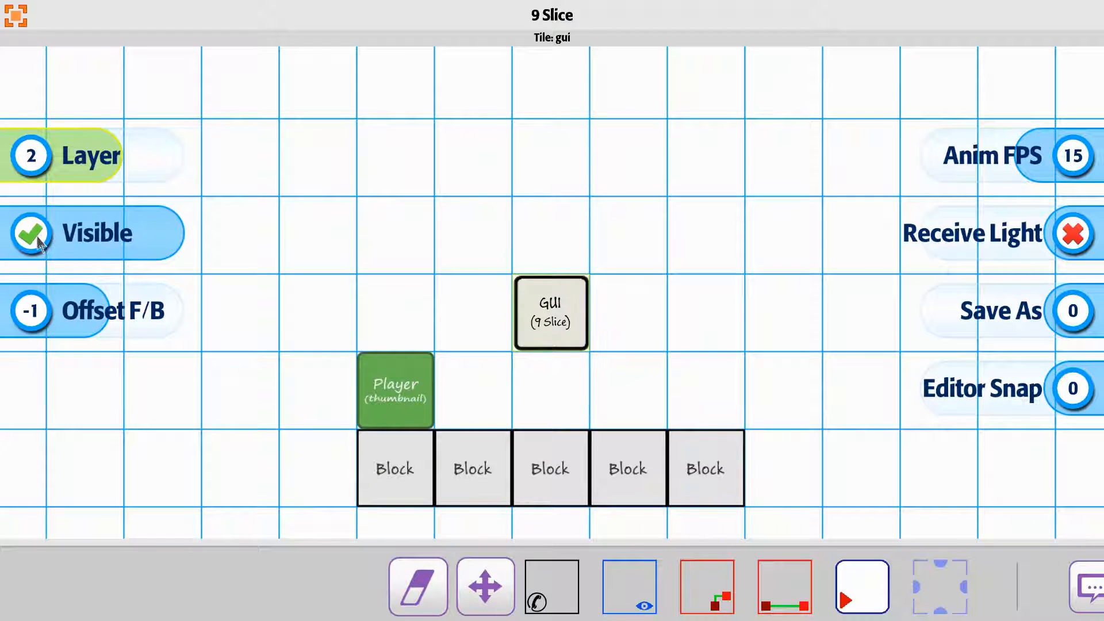
- Turn off Visible for the GUI tile and enable its GUI text with the wording "Testing the Effects"
{"action": "left_click", "coordinate": [38, 239]}
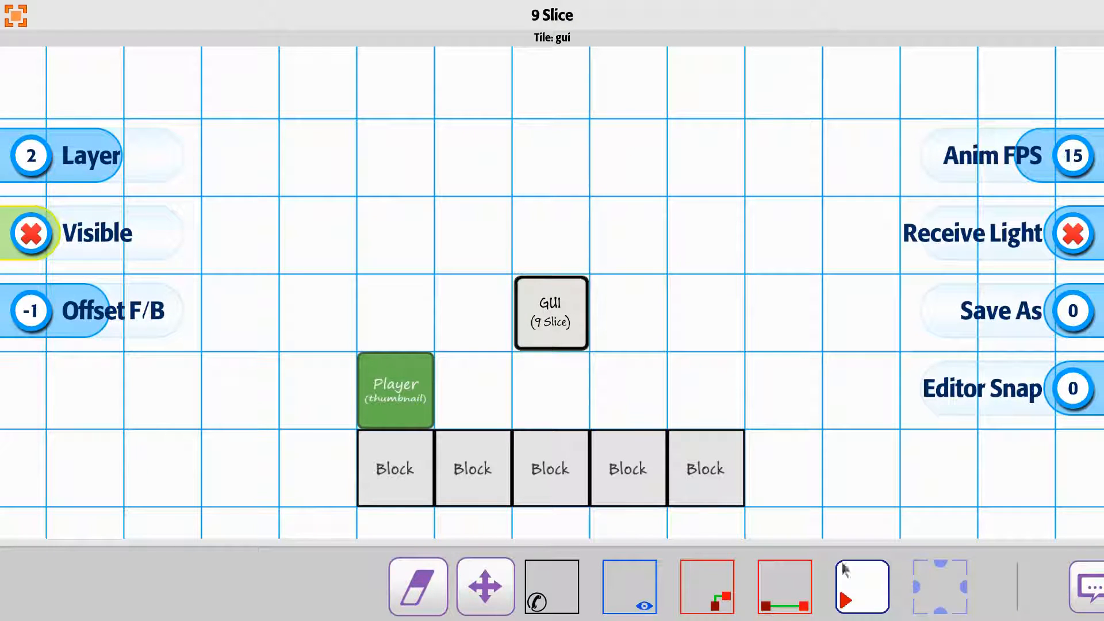
{"action": "scroll", "coordinate": [842, 569], "scroll_direction": "down", "scroll_amount": 6}
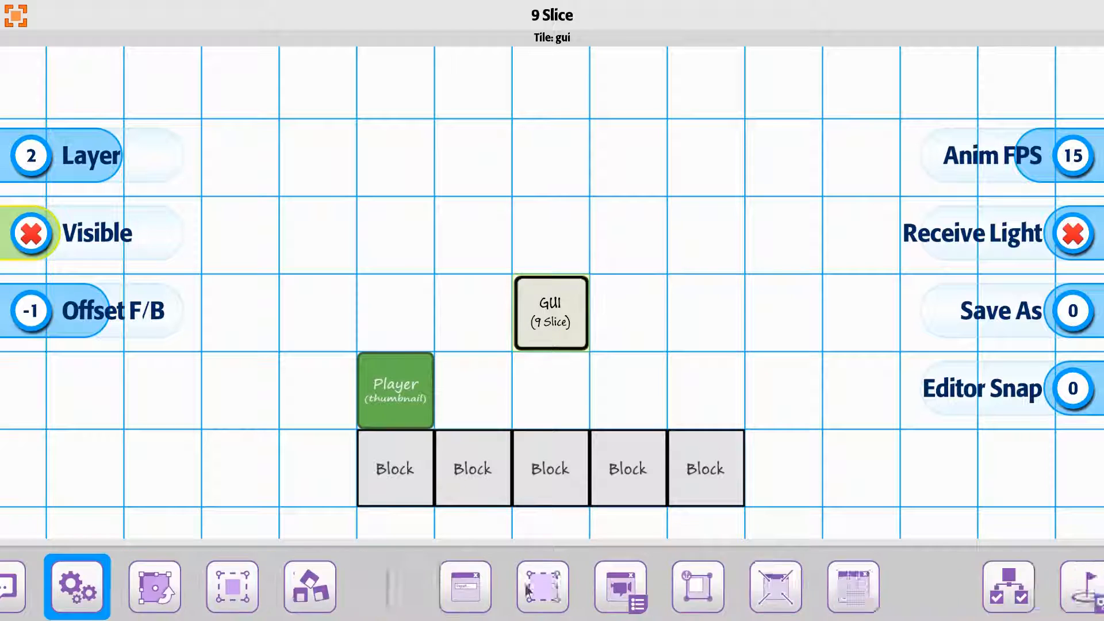
{"action": "scroll", "coordinate": [526, 589], "scroll_direction": "down", "scroll_amount": 6}
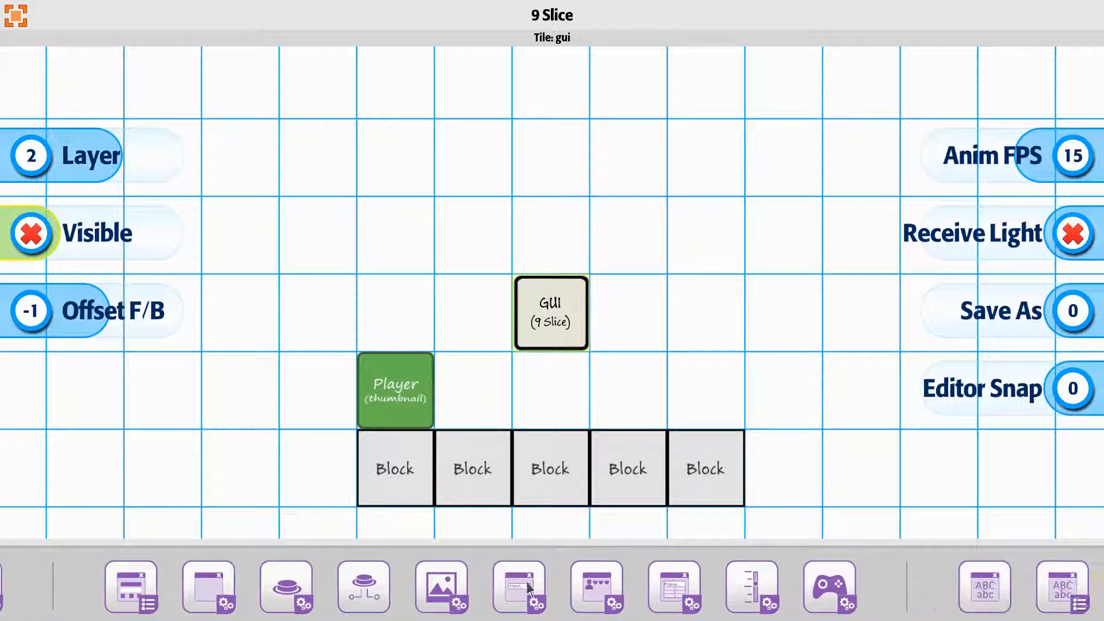
{"action": "scroll", "coordinate": [528, 588], "scroll_direction": "down", "scroll_amount": 6}
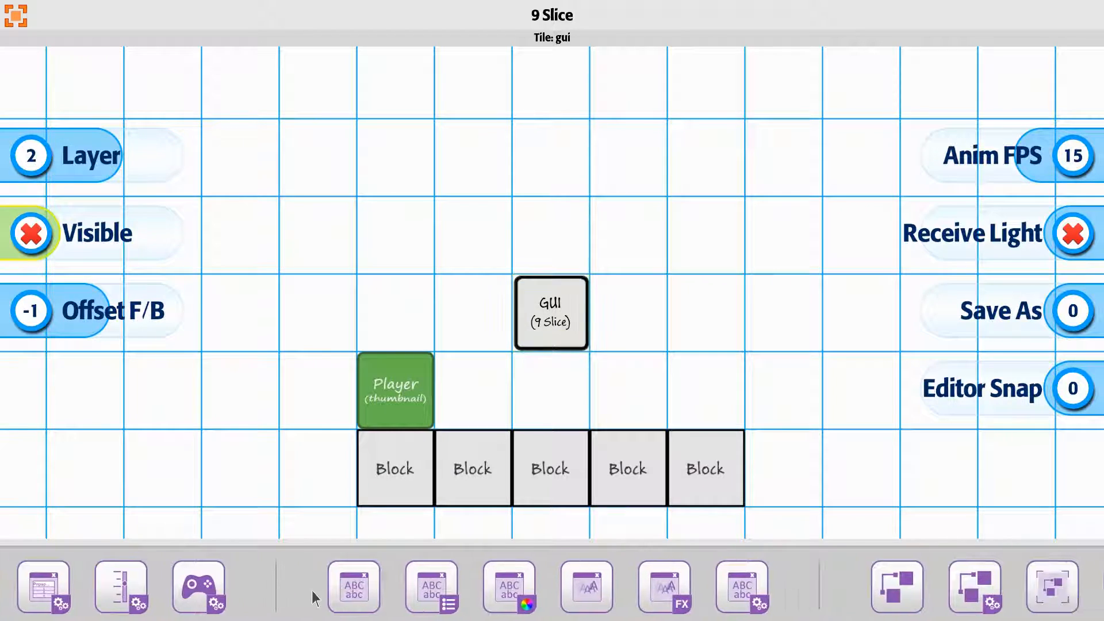
{"action": "mouse_move", "coordinate": [313, 590]}
{"action": "left_mouse_down"}
{"action": "mouse_move", "coordinate": [334, 593]}
{"action": "mouse_move", "coordinate": [318, 599]}
{"action": "left_mouse_up"}
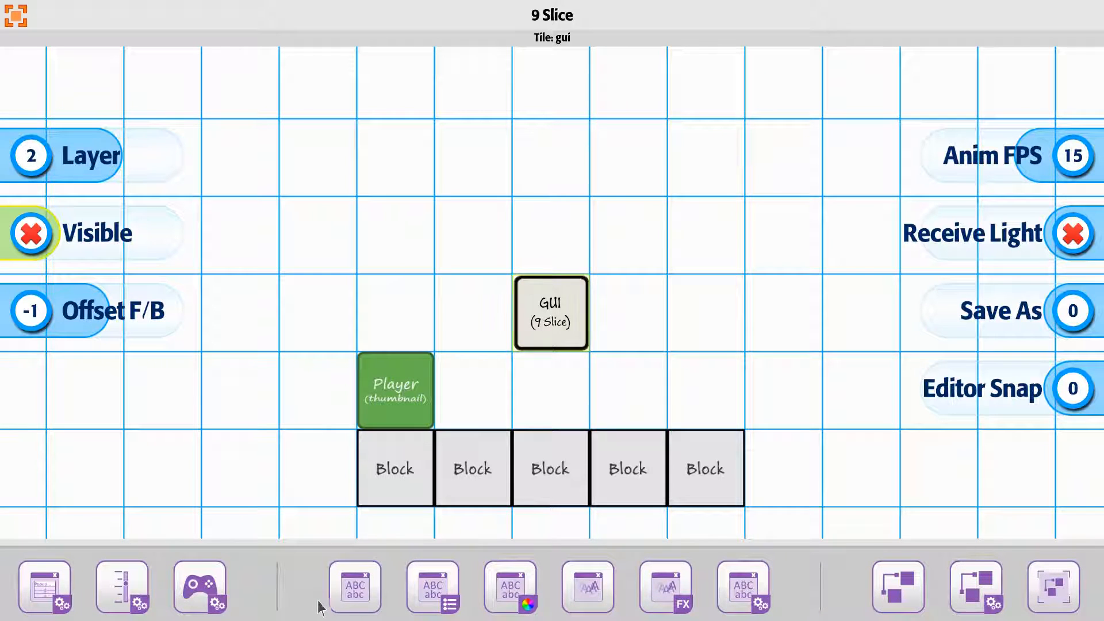
{"action": "left_click", "coordinate": [367, 604]}
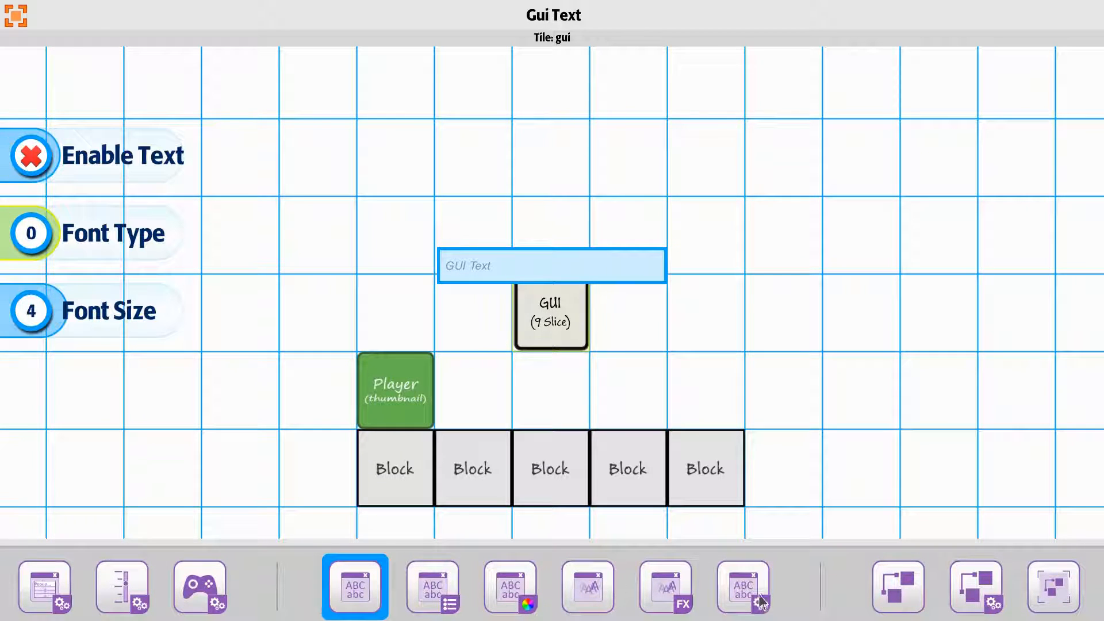
{"action": "left_click", "coordinate": [125, 170]}
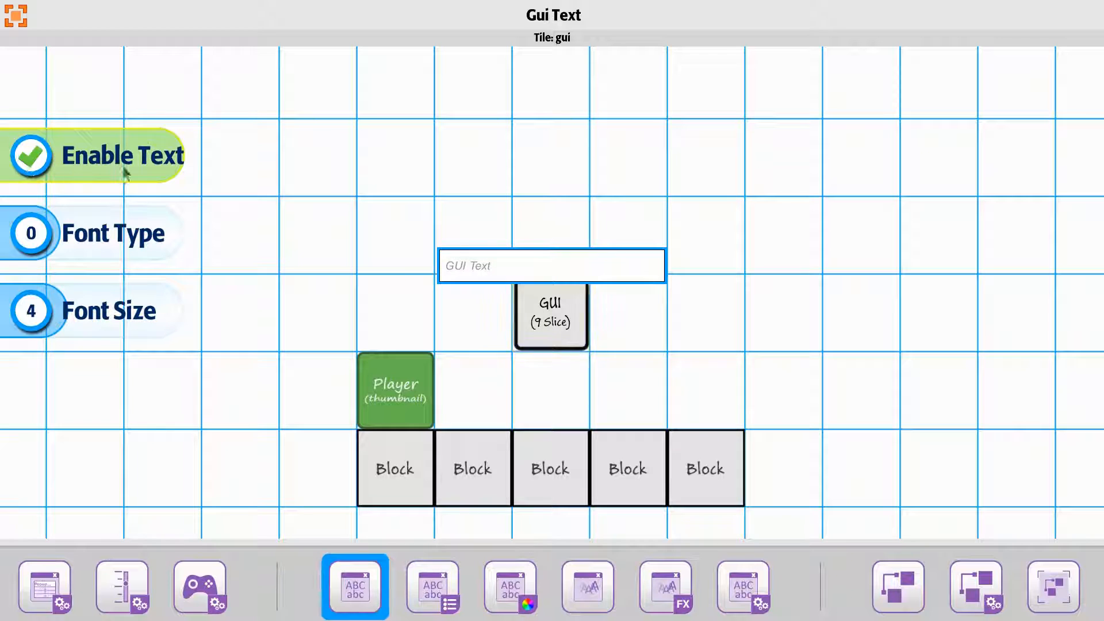
{"action": "left_click", "coordinate": [460, 268]}
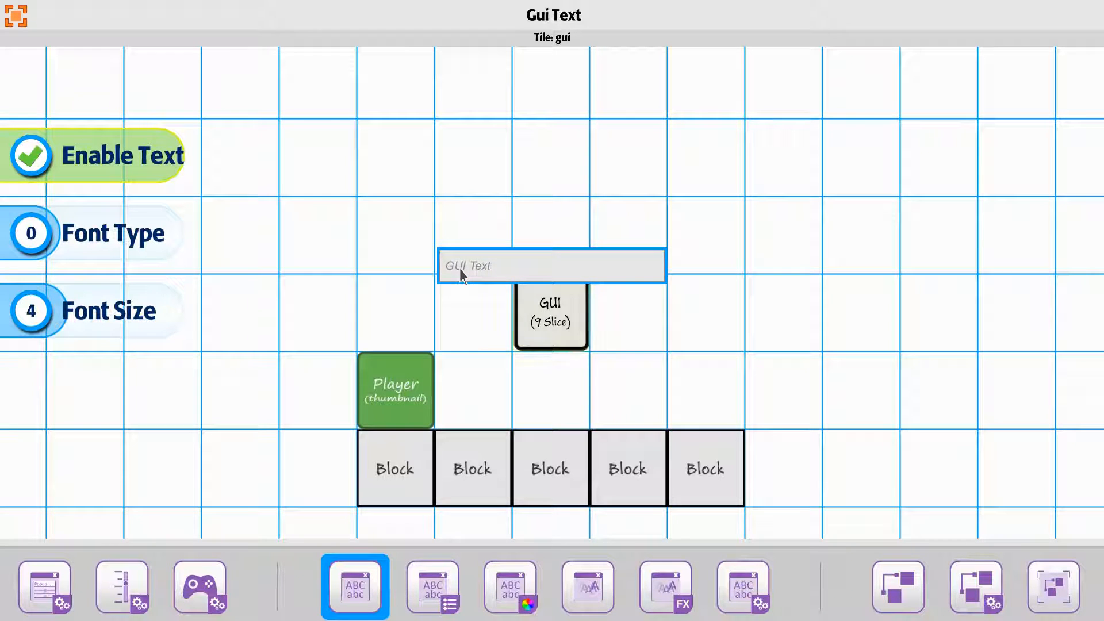
{"action": "type", "text": "Testing the Effects"}
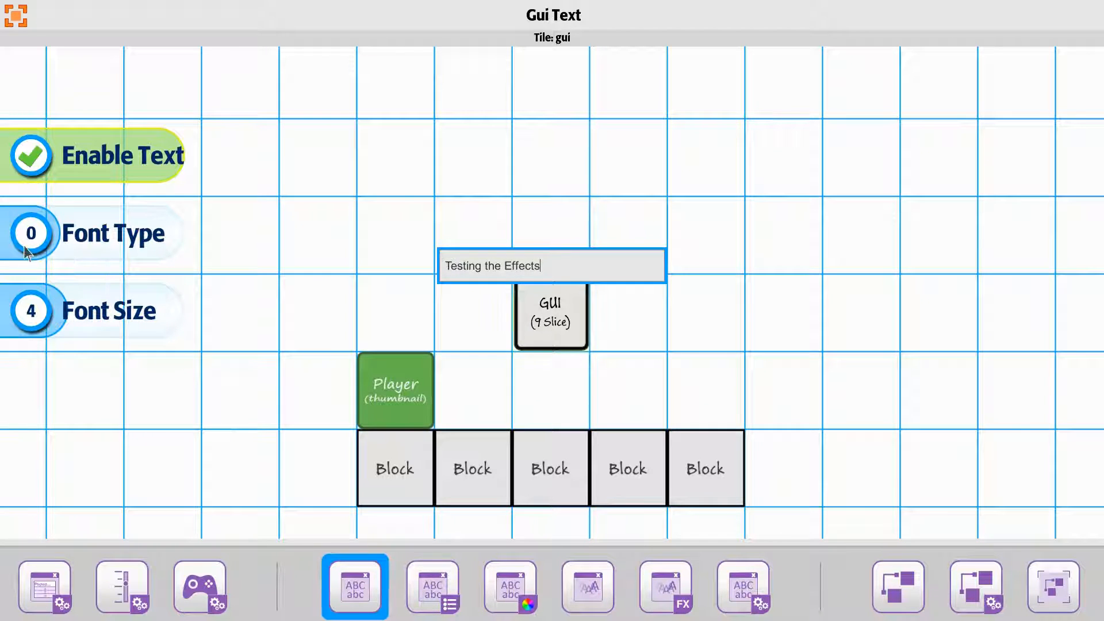
- Set the GUI text's font type to 4 and font size to 8, and leave the tile's settings
{"action": "left_click_drag", "start_coordinate": [23, 246], "coordinate": [56, 244]}
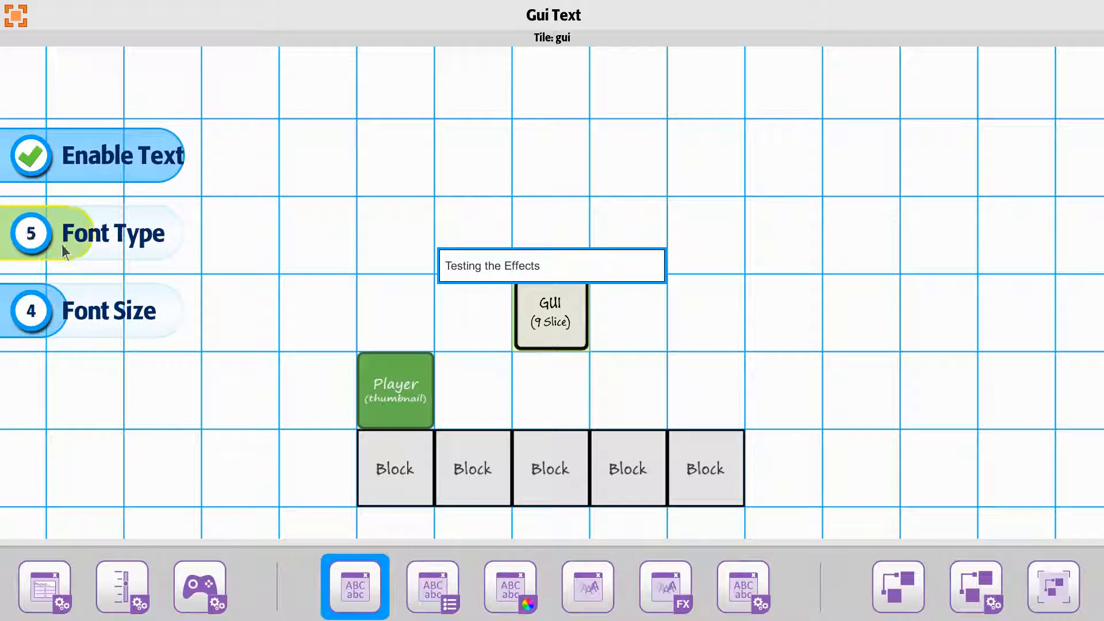
{"action": "left_click_drag", "start_coordinate": [33, 329], "coordinate": [53, 326]}
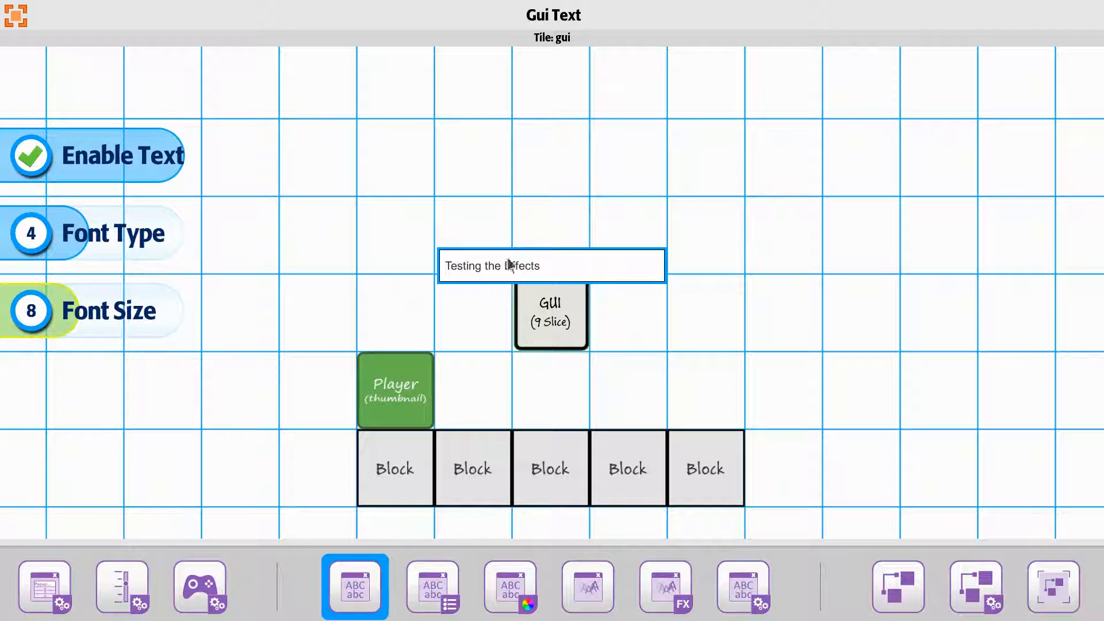
{"action": "left_click", "coordinate": [409, 597]}
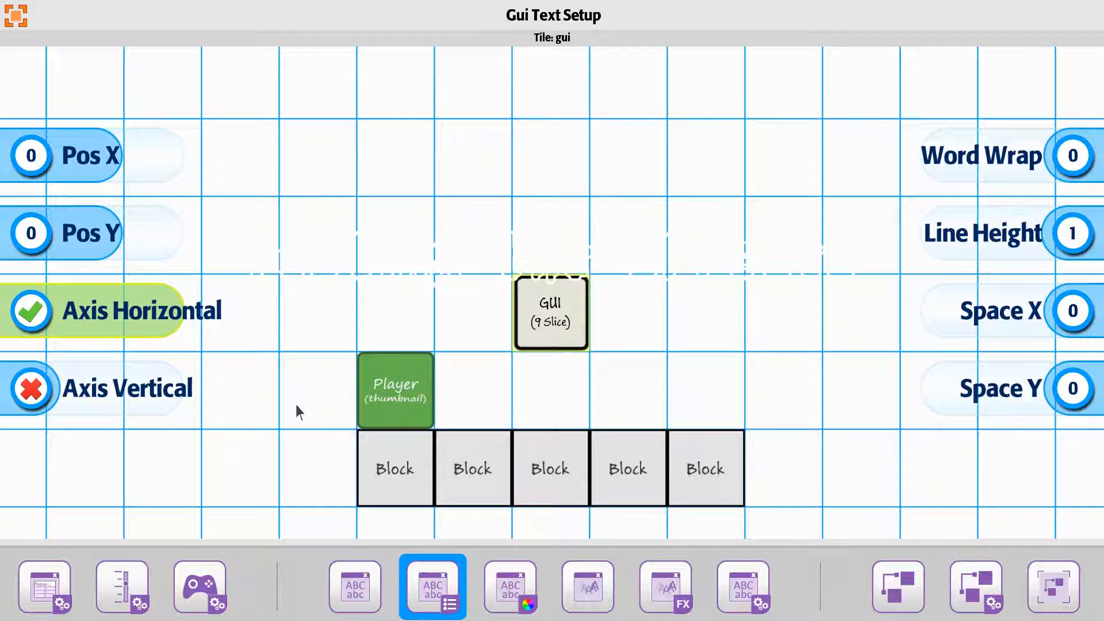
{"action": "left_click", "coordinate": [293, 378]}
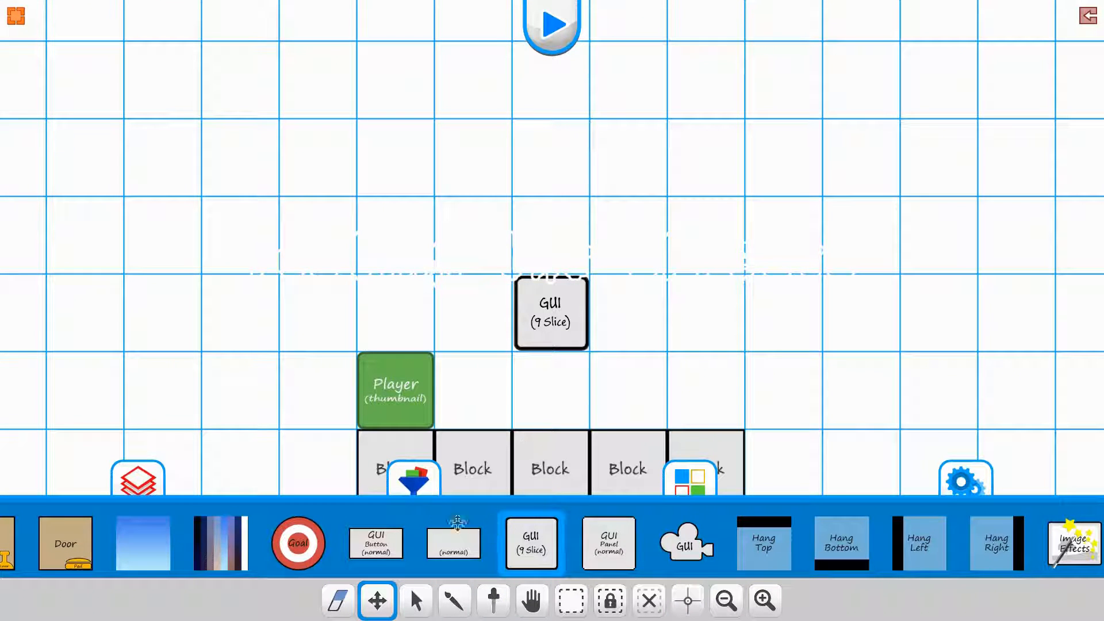
- Paint the blue sky background tile on the second layer and make the third layer active again
{"action": "left_click", "coordinate": [140, 483]}
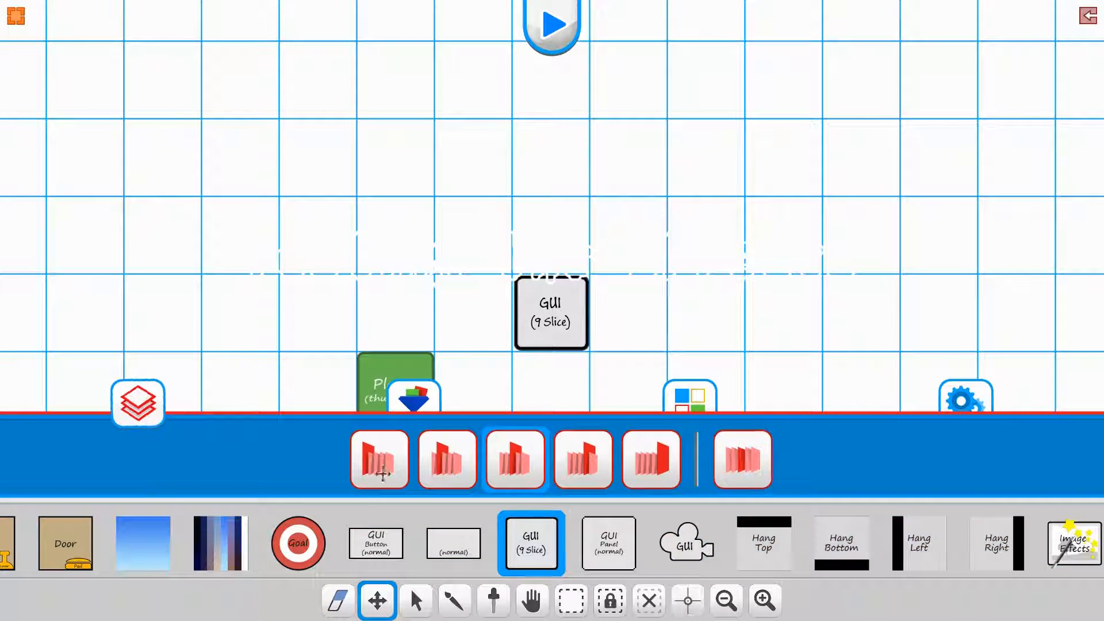
{"action": "left_click", "coordinate": [444, 459]}
{"action": "left_click", "coordinate": [142, 543]}
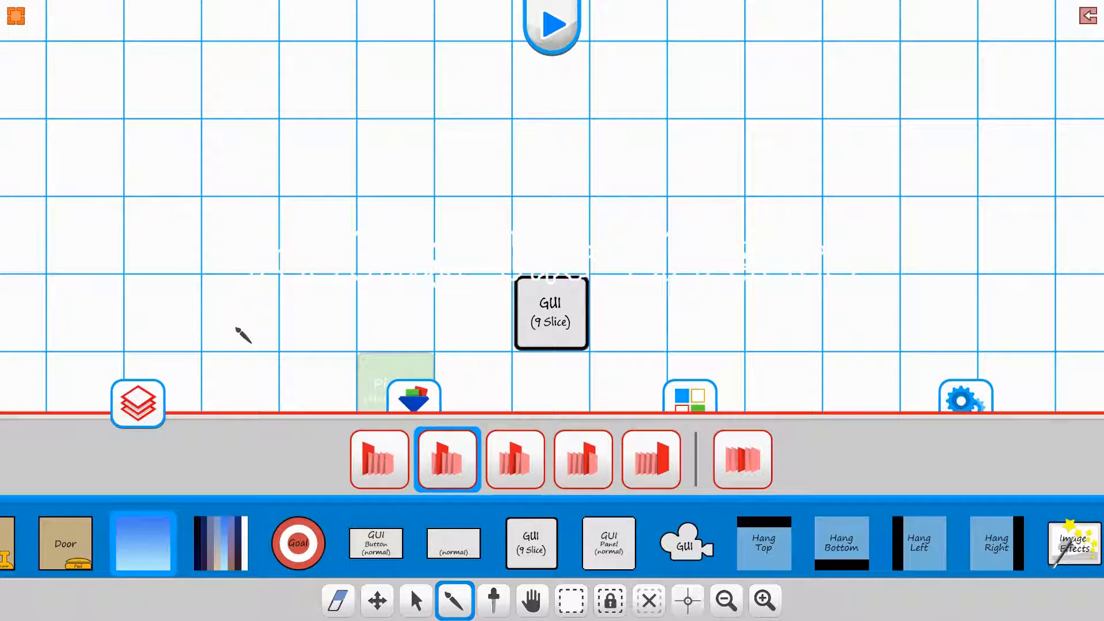
{"action": "left_click", "coordinate": [255, 281]}
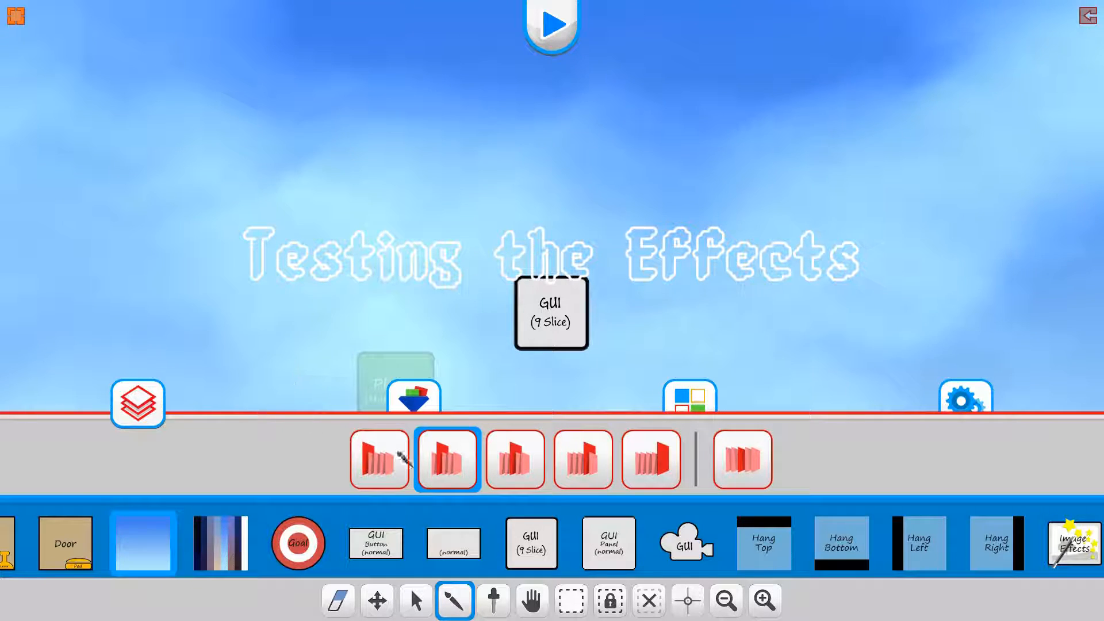
{"action": "left_click", "coordinate": [517, 459]}
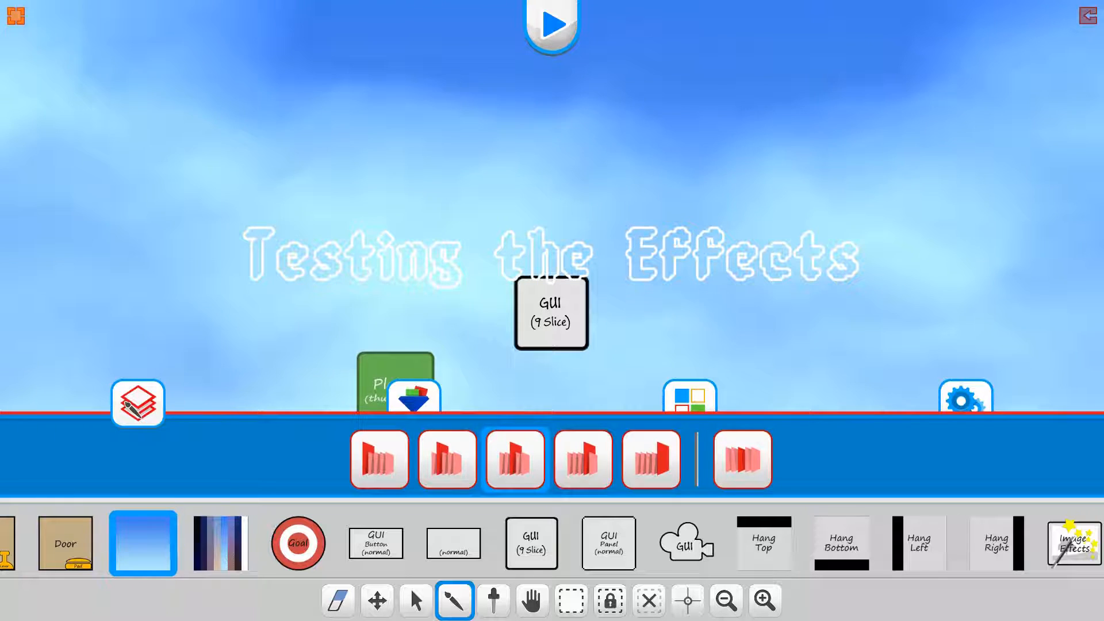
{"action": "left_click", "coordinate": [140, 413]}
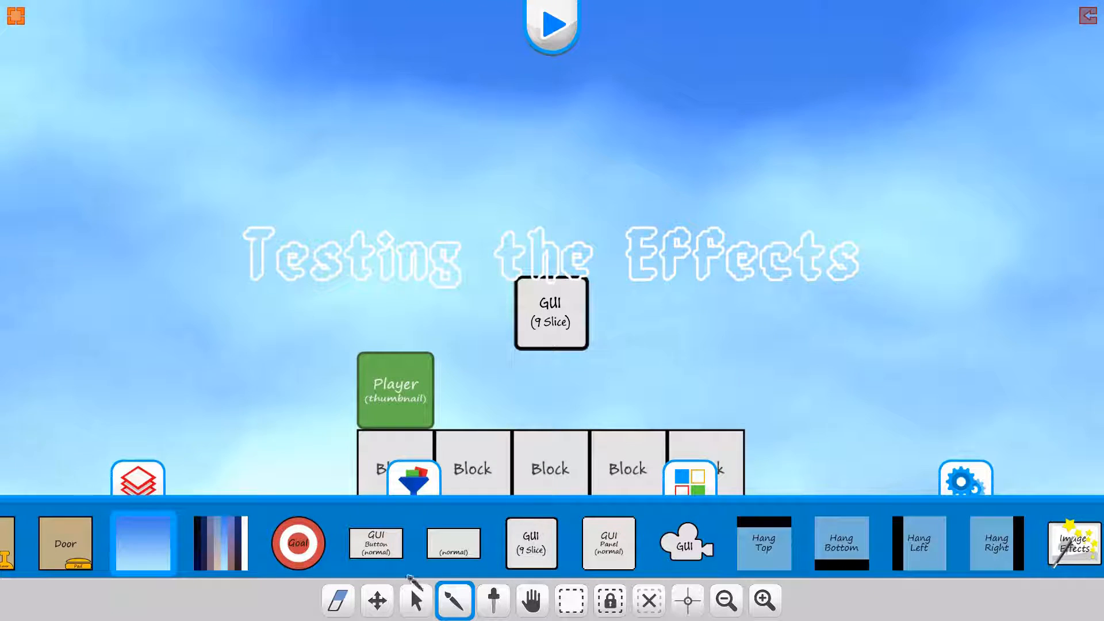
- Reopen the GUI tile's text settings and change the font type to 12
{"action": "left_click", "coordinate": [415, 597]}
{"action": "left_click", "coordinate": [562, 343]}
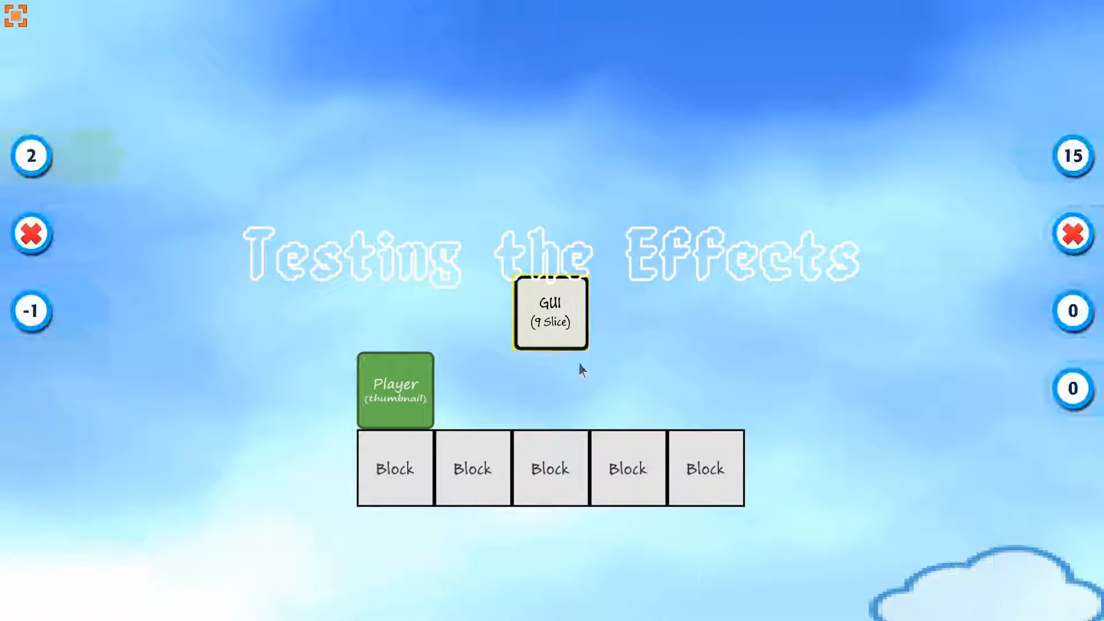
{"action": "left_click_drag", "start_coordinate": [823, 586], "coordinate": [402, 587]}
{"action": "left_click_drag", "start_coordinate": [747, 589], "coordinate": [276, 593]}
{"action": "left_click_drag", "start_coordinate": [920, 592], "coordinate": [373, 594]}
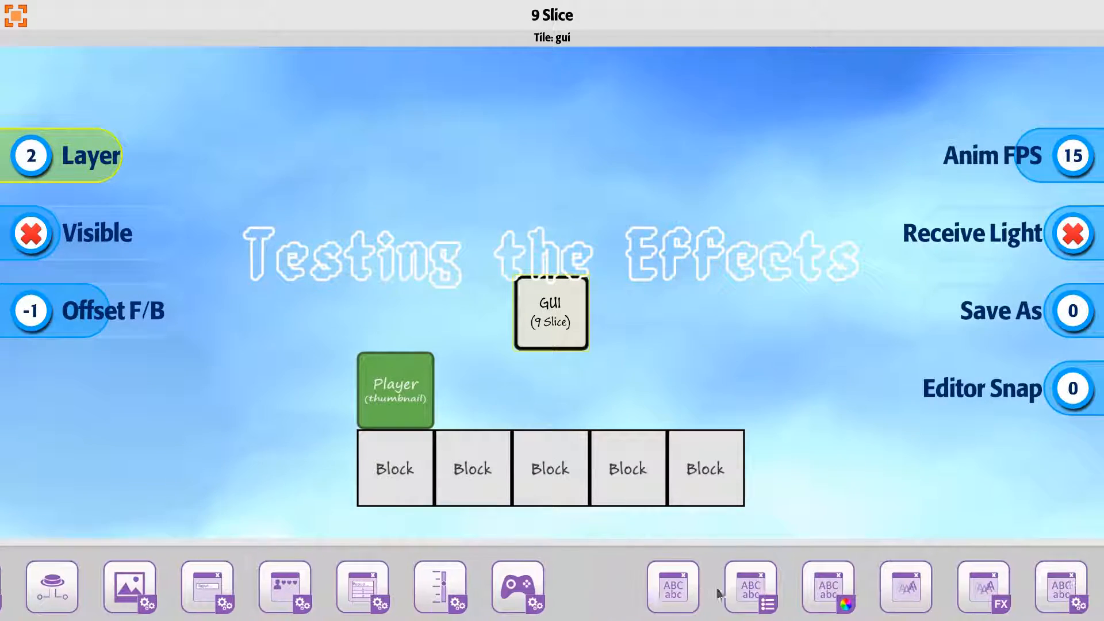
{"action": "left_click_drag", "start_coordinate": [718, 589], "coordinate": [460, 588]}
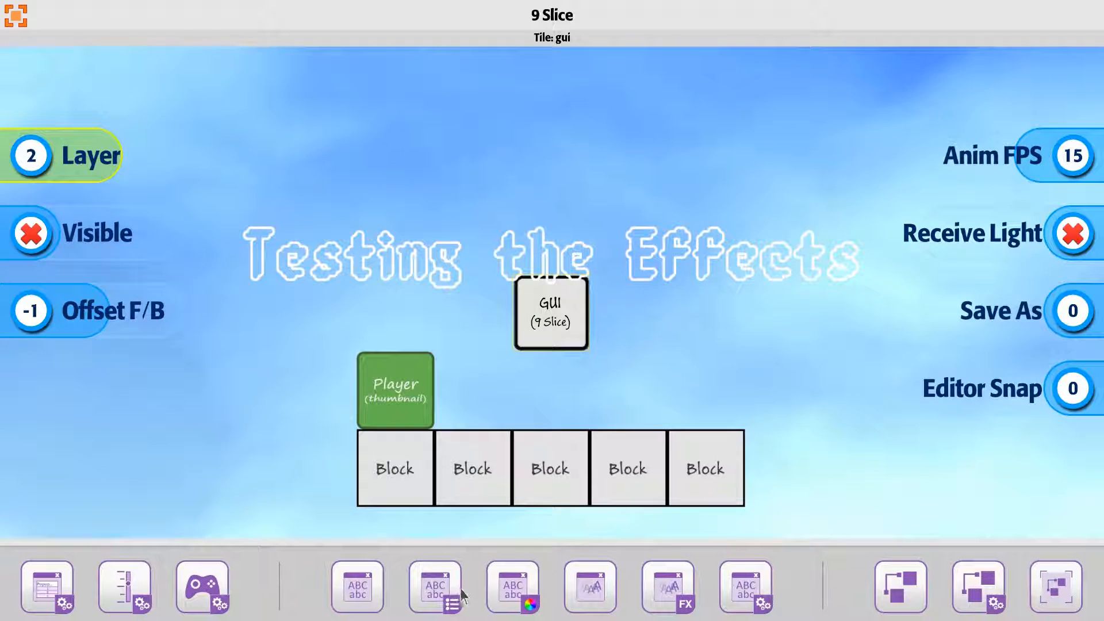
{"action": "left_click", "coordinate": [359, 595]}
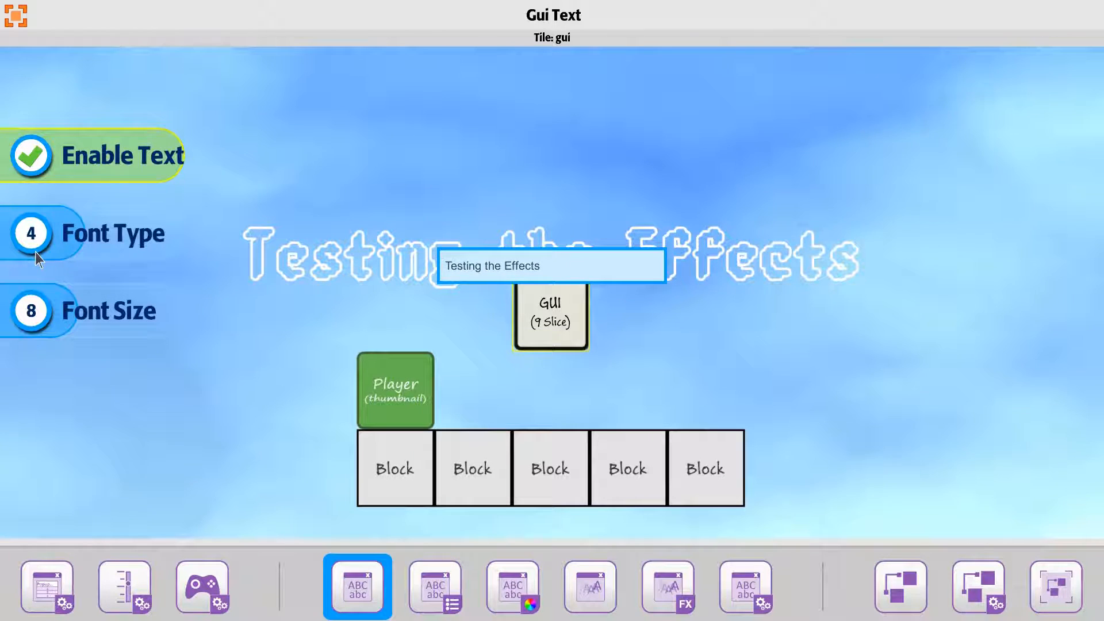
{"action": "left_click_drag", "start_coordinate": [47, 248], "coordinate": [81, 243]}
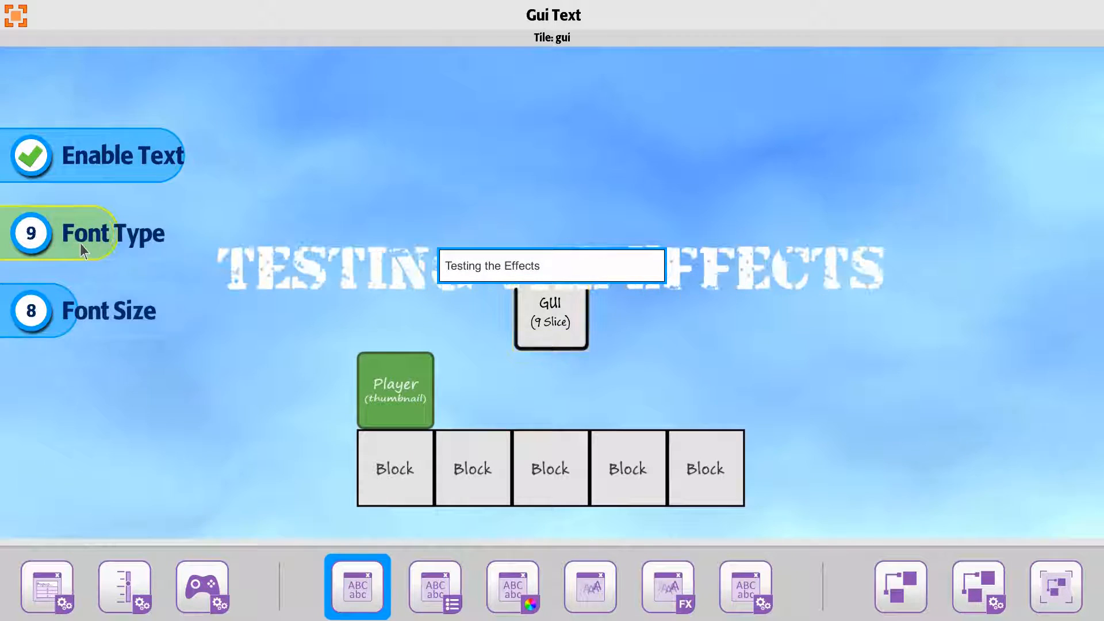
{"action": "left_click_drag", "start_coordinate": [438, 428], "coordinate": [448, 336]}
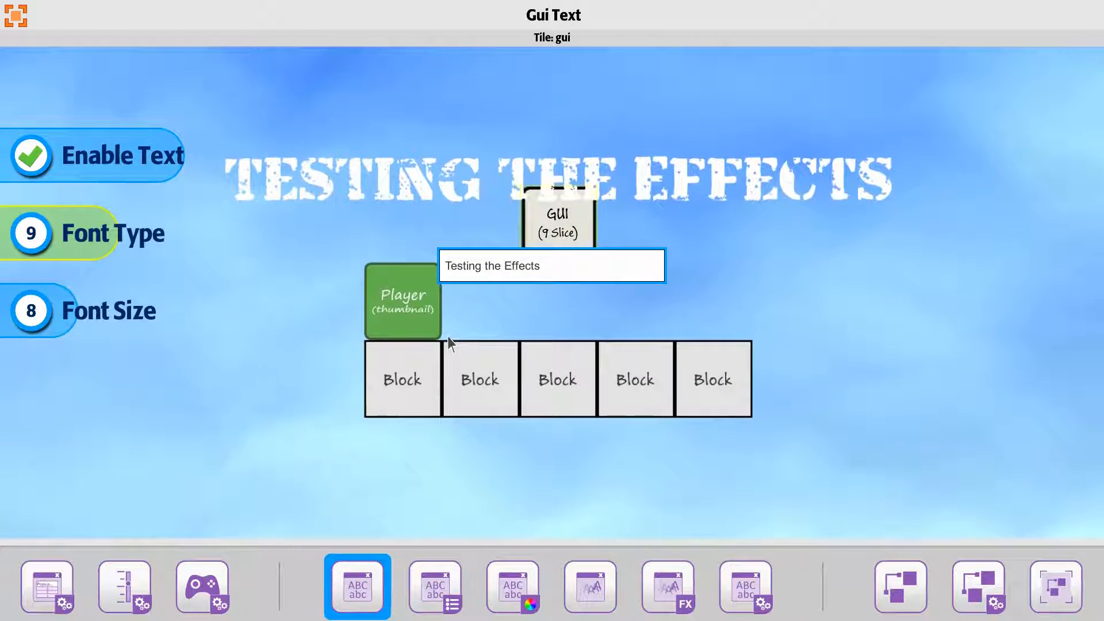
{"action": "mouse_move", "coordinate": [56, 263]}
{"action": "left_mouse_down"}
{"action": "mouse_move", "coordinate": [102, 245]}
{"action": "mouse_move", "coordinate": [170, 245]}
{"action": "mouse_move", "coordinate": [105, 244]}
{"action": "left_mouse_up"}
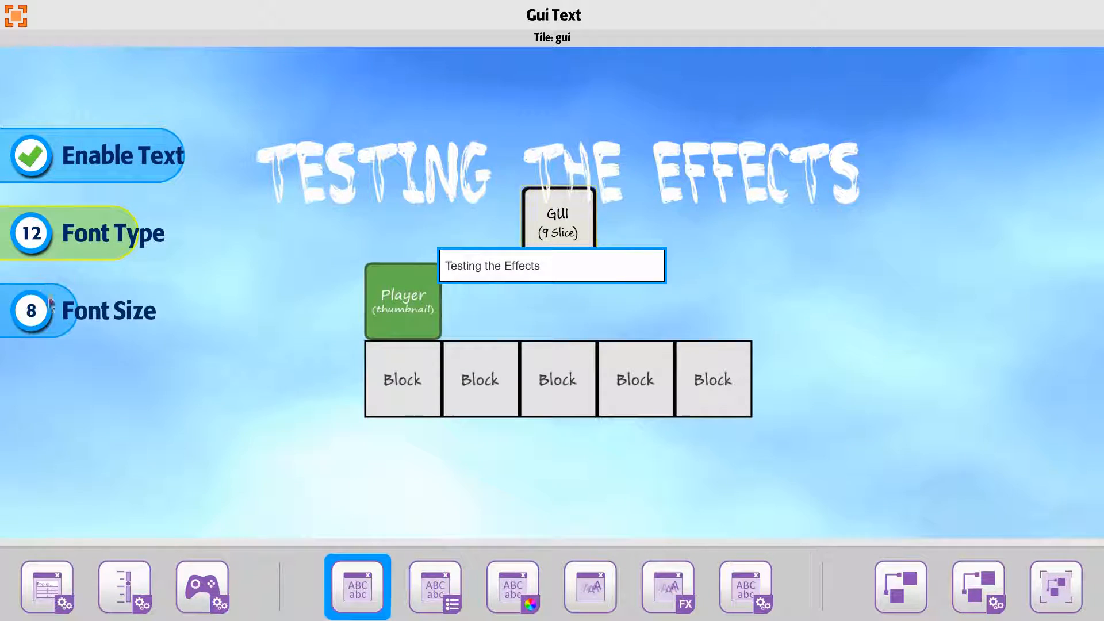
{"action": "mouse_move", "coordinate": [67, 318]}
{"action": "left_mouse_down"}
{"action": "mouse_move", "coordinate": [50, 319]}
{"action": "mouse_move", "coordinate": [73, 333]}
{"action": "left_mouse_up"}
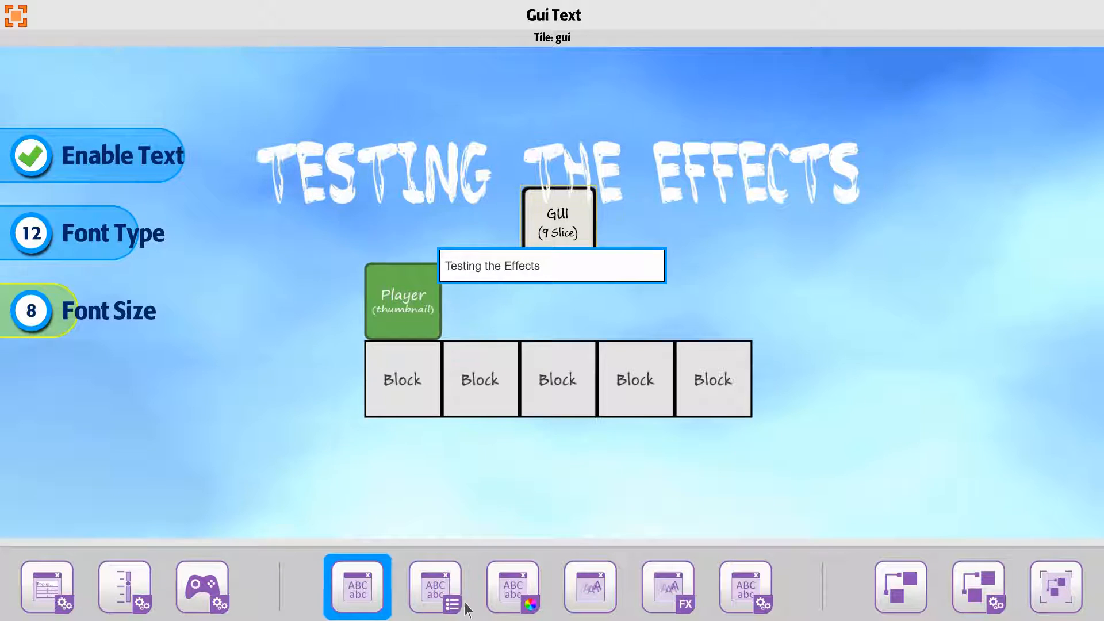
- Open the Gui Text Setup settings for the GUI tile
{"action": "left_click", "coordinate": [430, 583]}
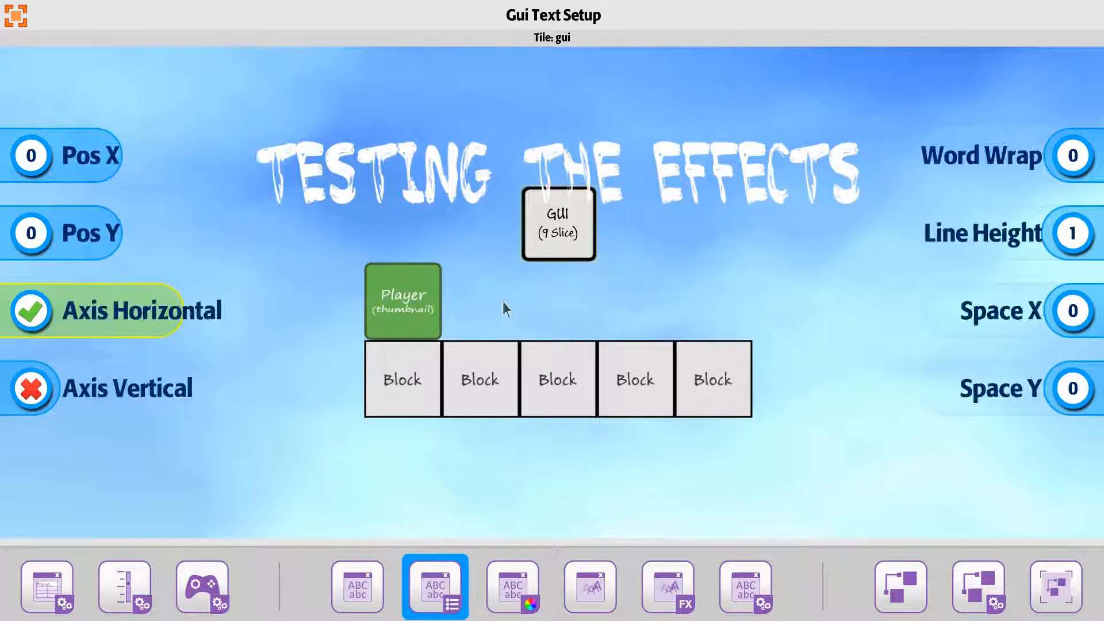
{"action": "left_click_drag", "start_coordinate": [519, 259], "coordinate": [515, 360]}
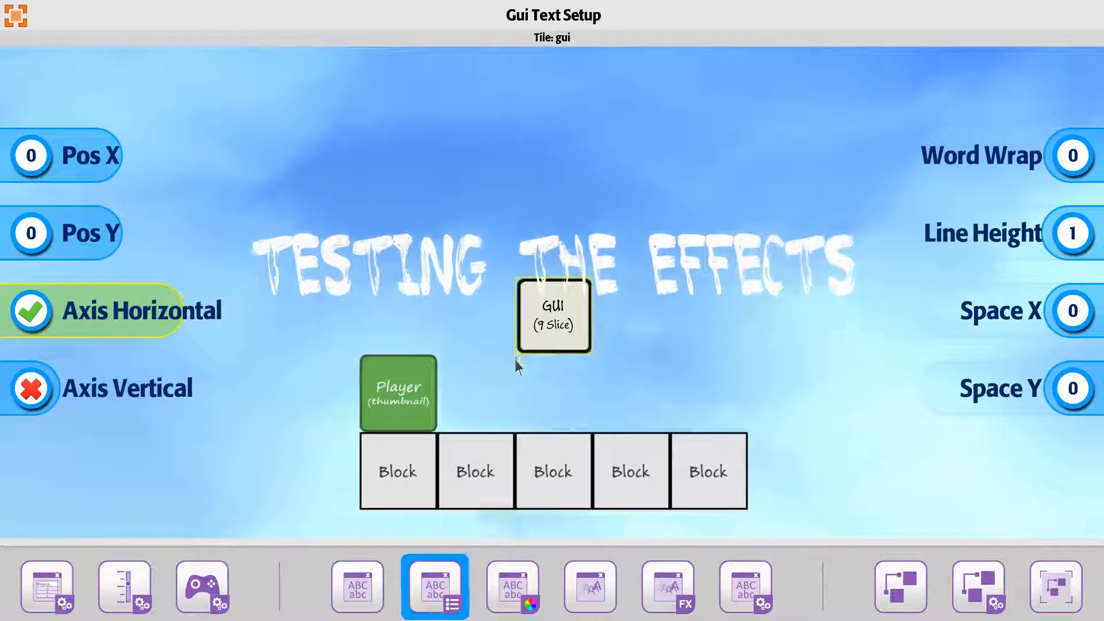
{"action": "mouse_move", "coordinate": [104, 164]}
{"action": "left_mouse_down"}
{"action": "mouse_move", "coordinate": [40, 168]}
{"action": "mouse_move", "coordinate": [139, 168]}
{"action": "mouse_move", "coordinate": [63, 175]}
{"action": "mouse_move", "coordinate": [102, 170]}
{"action": "left_mouse_up"}
{"action": "left_click_drag", "start_coordinate": [78, 243], "coordinate": [101, 315]}
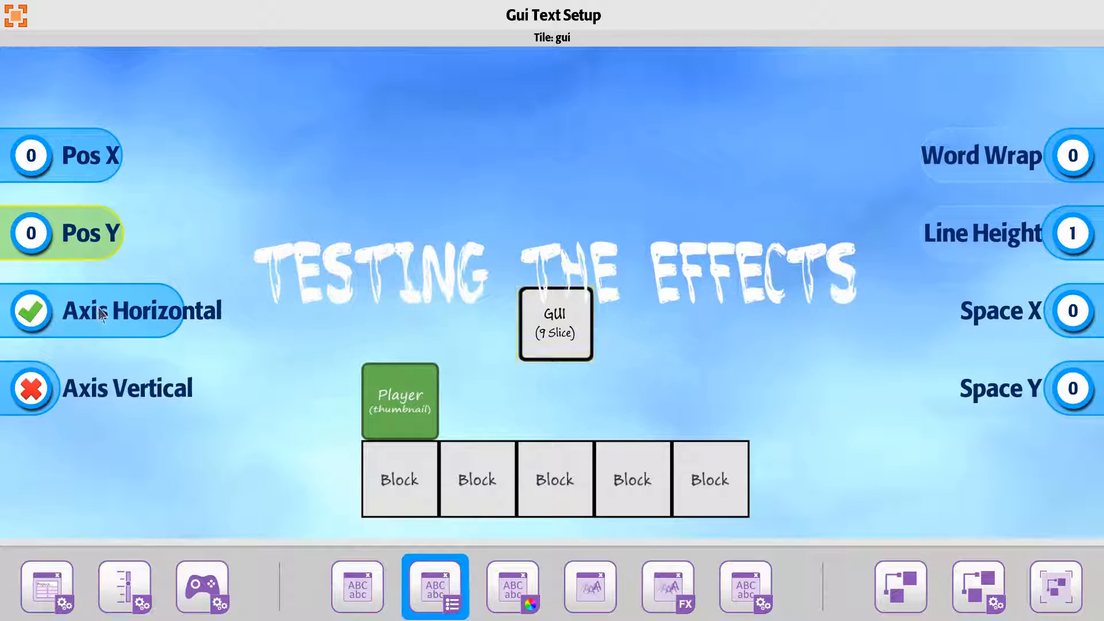
- Try the vertical axis for the GUI text and switch back to the horizontal axis
{"action": "left_click", "coordinate": [23, 393]}
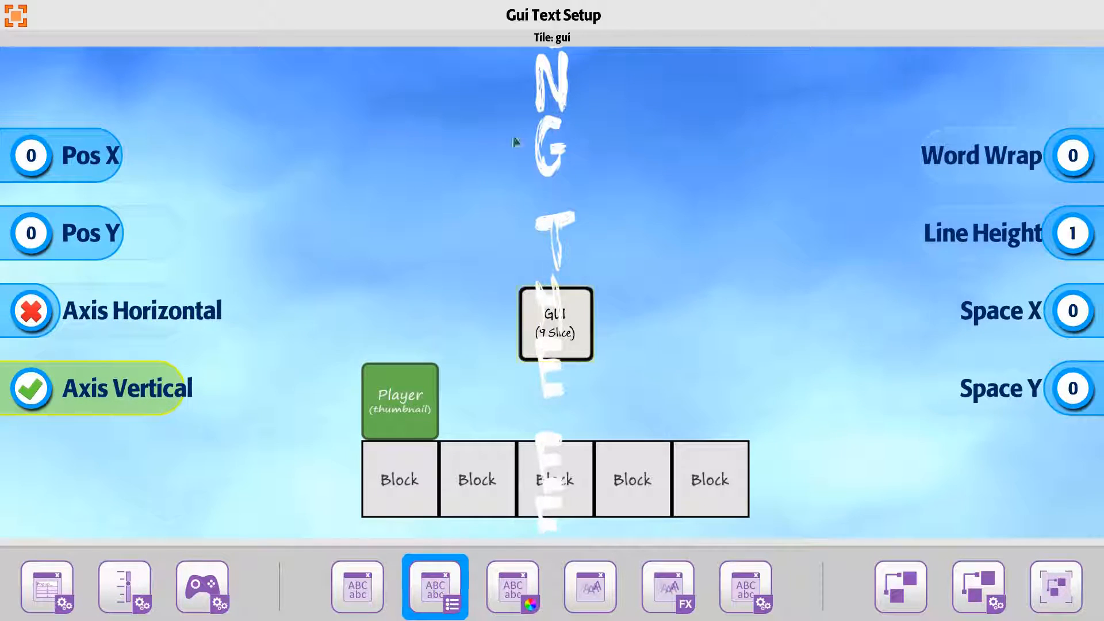
{"action": "left_click", "coordinate": [26, 313]}
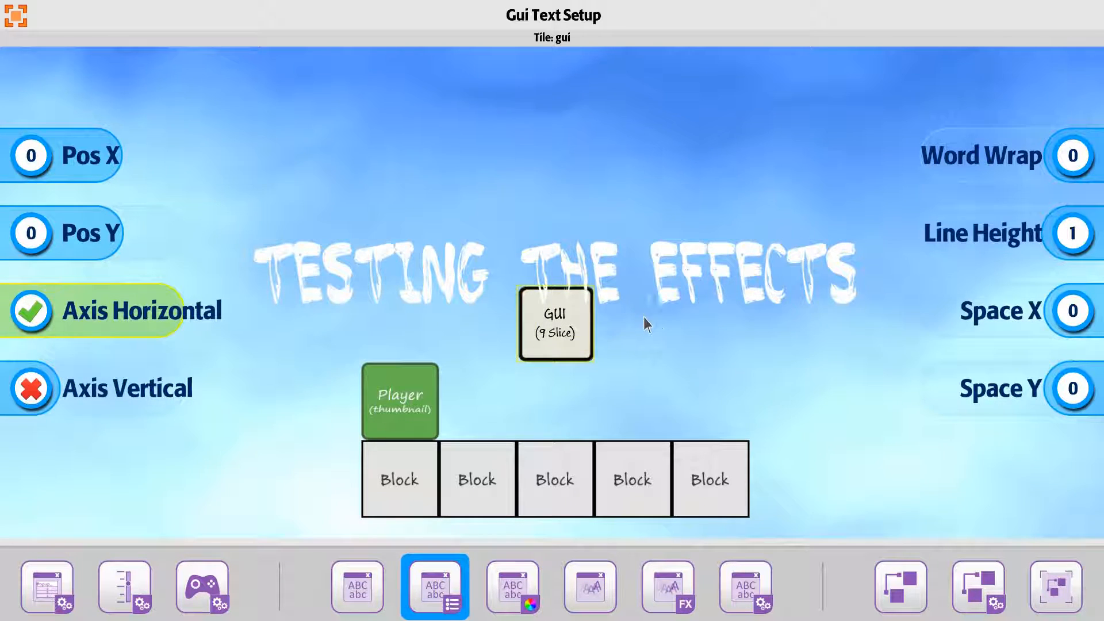
- Set the GUI text's Word Wrap to 10, then try Space X at 67 and at 25
{"action": "scroll", "coordinate": [1073, 168], "scroll_direction": "up", "scroll_amount": 10}
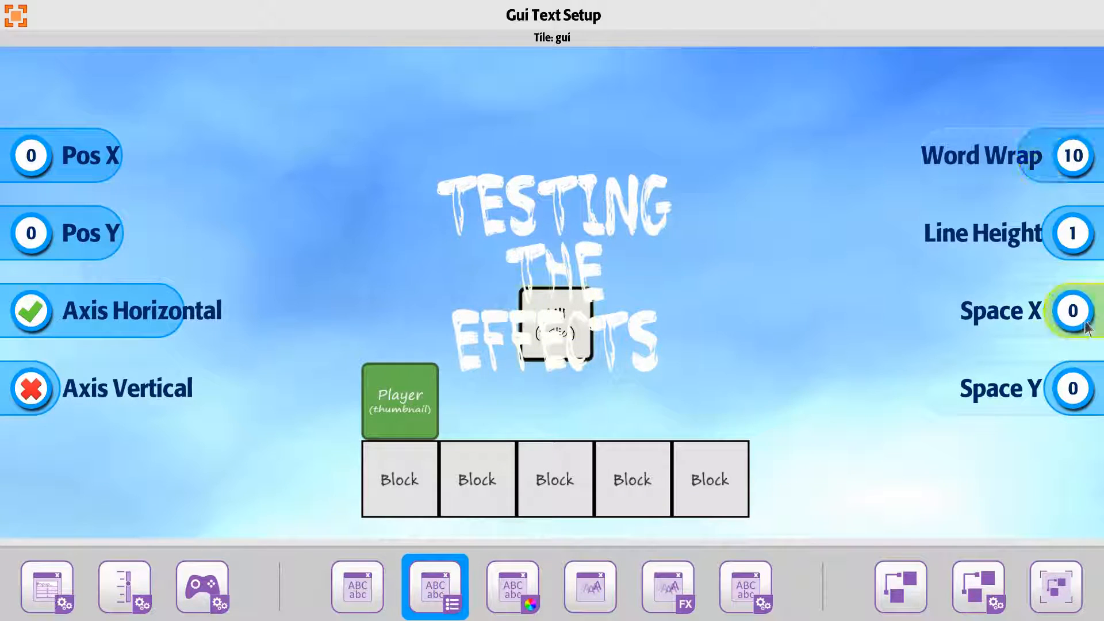
{"action": "scroll", "coordinate": [1072, 313], "scroll_direction": "up", "scroll_amount": 20}
{"action": "scroll", "coordinate": [1032, 319], "scroll_direction": "up", "scroll_amount": 20}
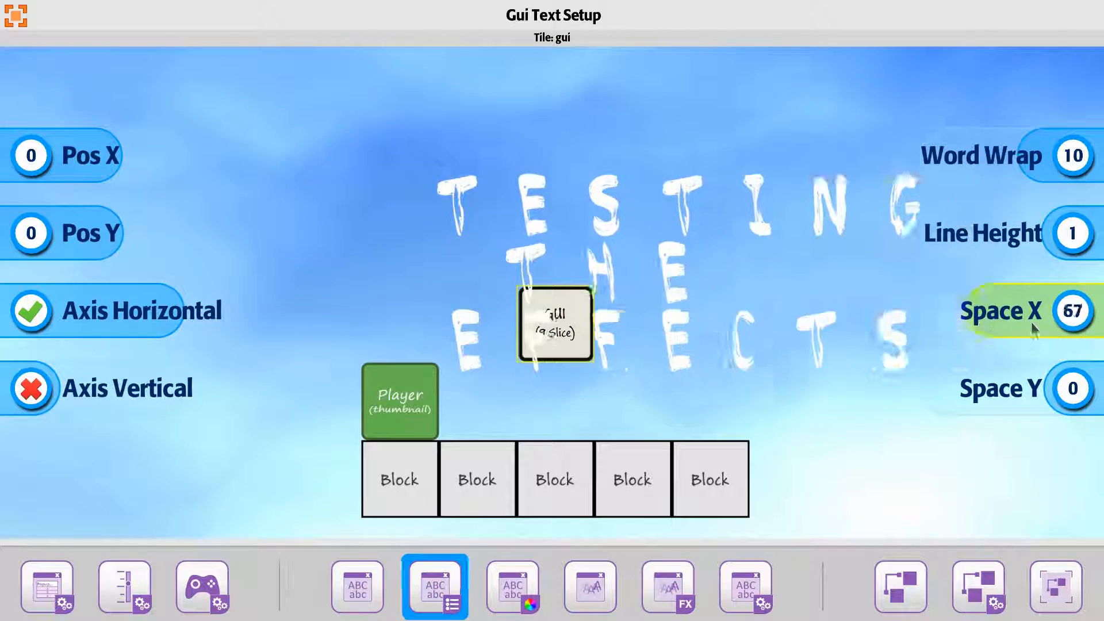
{"action": "scroll", "coordinate": [1068, 404], "scroll_direction": "up", "scroll_amount": 20}
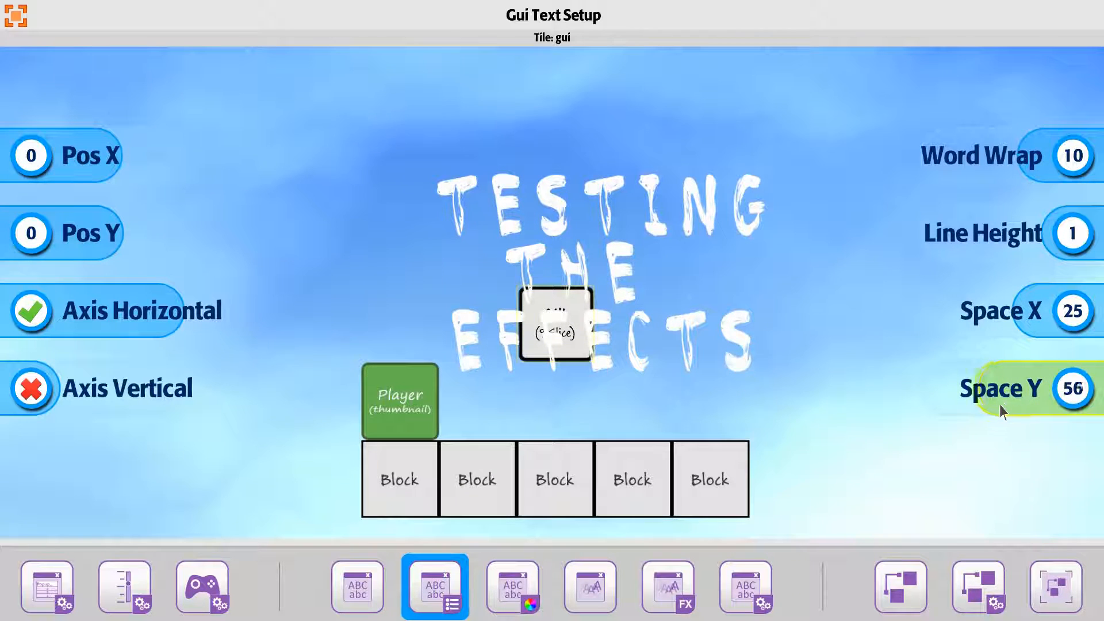
- Set the GUI text's Line Height to 0 and its Space Y to 2
{"action": "scroll", "coordinate": [1045, 405], "scroll_direction": "up", "scroll_amount": 20}
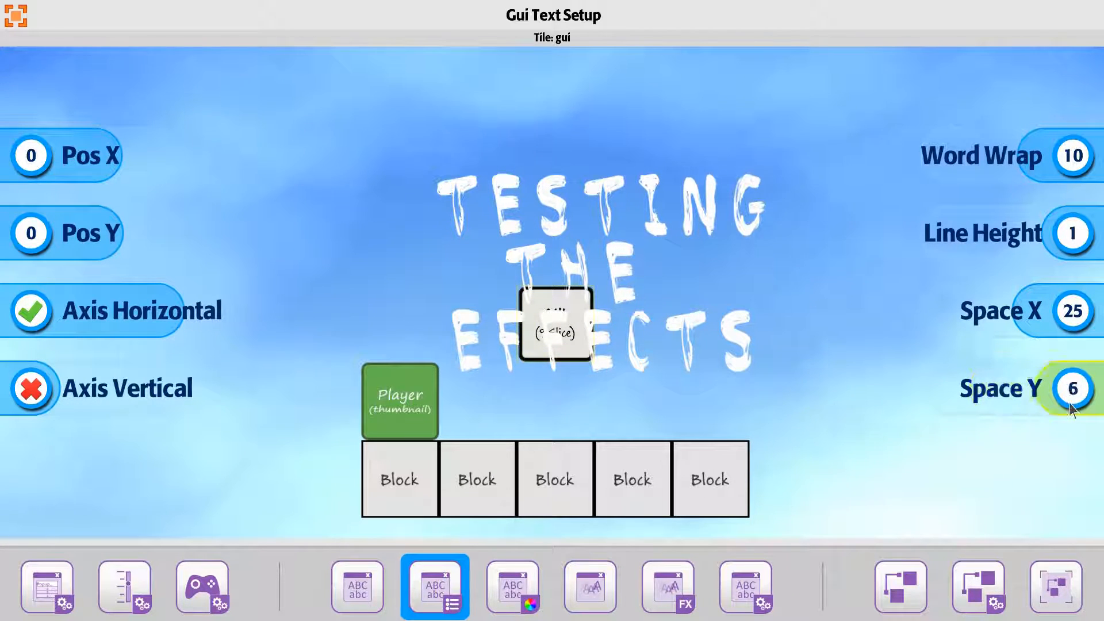
{"action": "left_click_drag", "start_coordinate": [1068, 257], "coordinate": [1075, 218]}
{"action": "left_click_drag", "start_coordinate": [1075, 218], "coordinate": [1101, 355]}
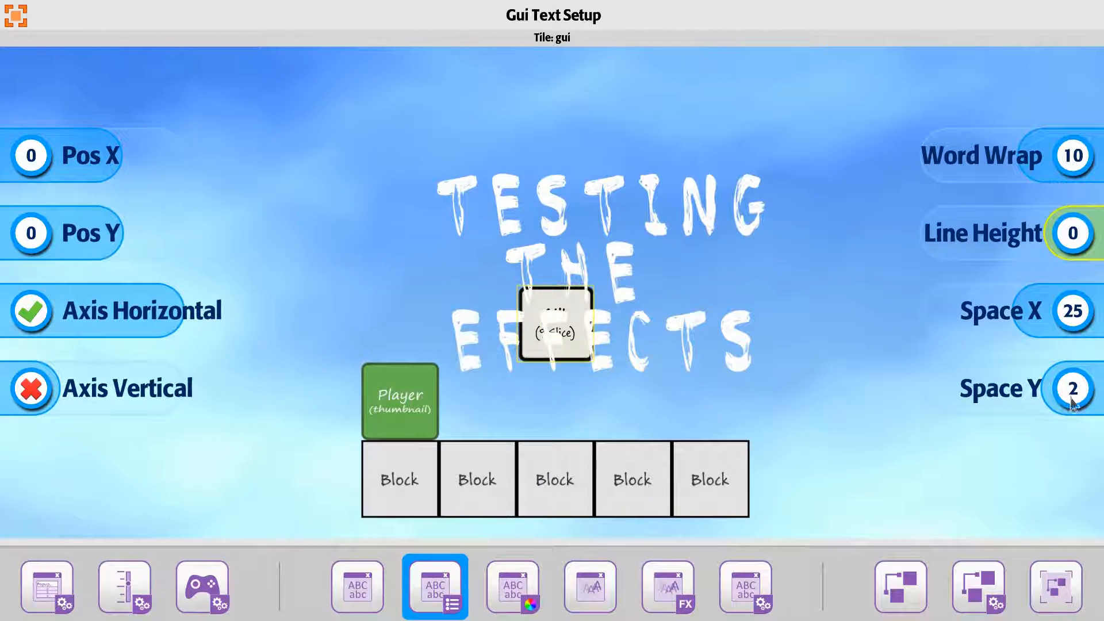
- Raise the GUI text's Word Wrap to 50 and set Space X back to 0
{"action": "left_click_drag", "start_coordinate": [988, 158], "coordinate": [953, 167]}
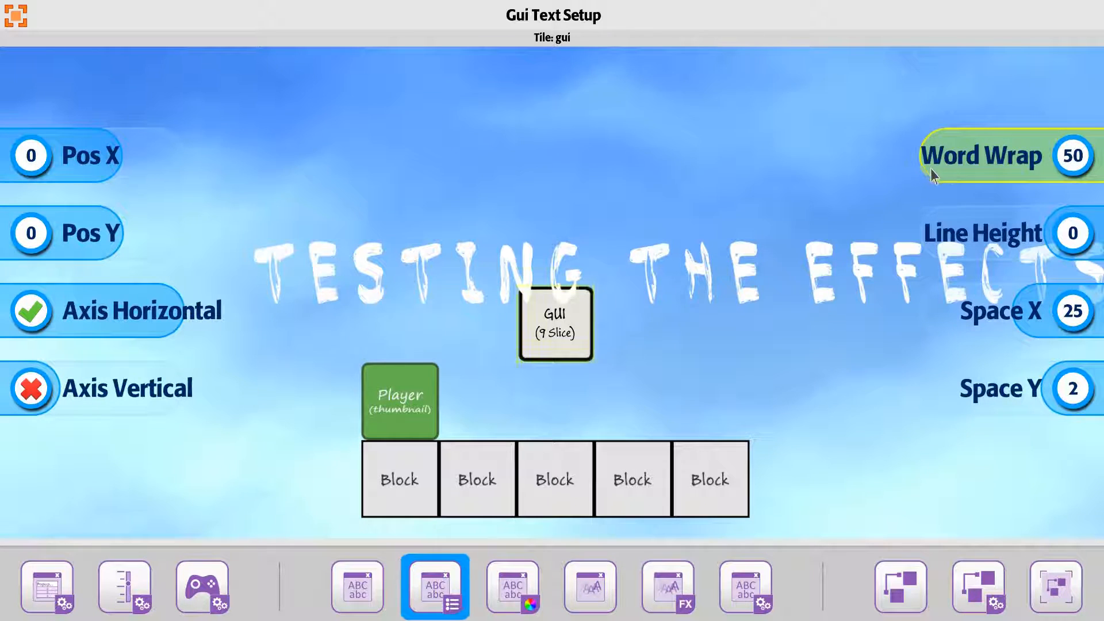
{"action": "left_click_drag", "start_coordinate": [1049, 320], "coordinate": [1102, 368]}
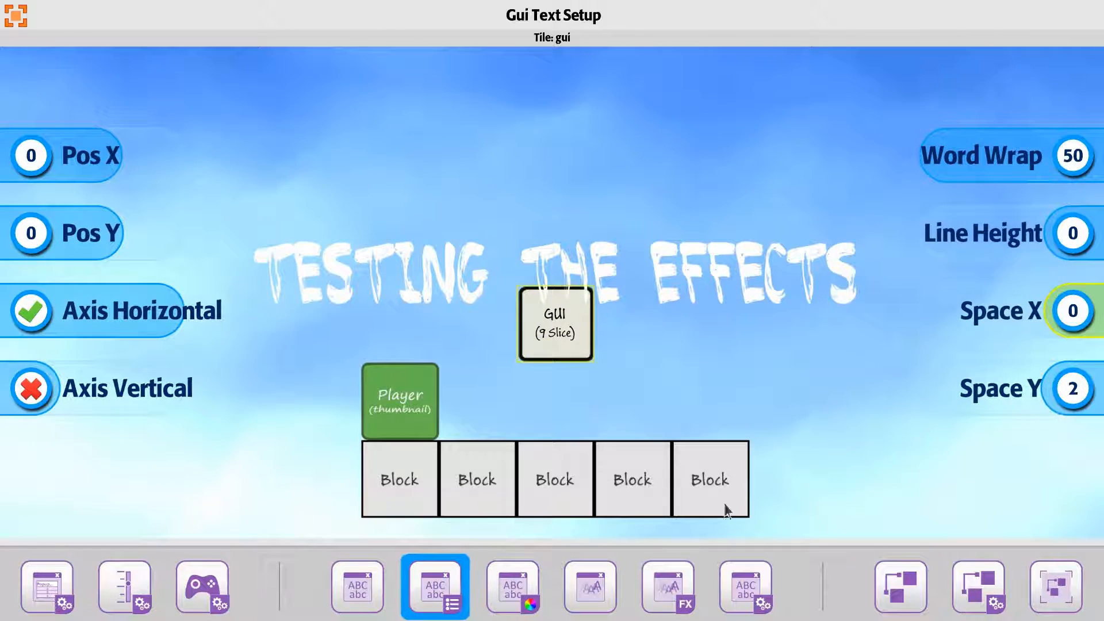
- Turn the GUI text blue by setting Red, Green, End Red and End Green to 0 in its color settings
{"action": "left_click", "coordinate": [520, 601]}
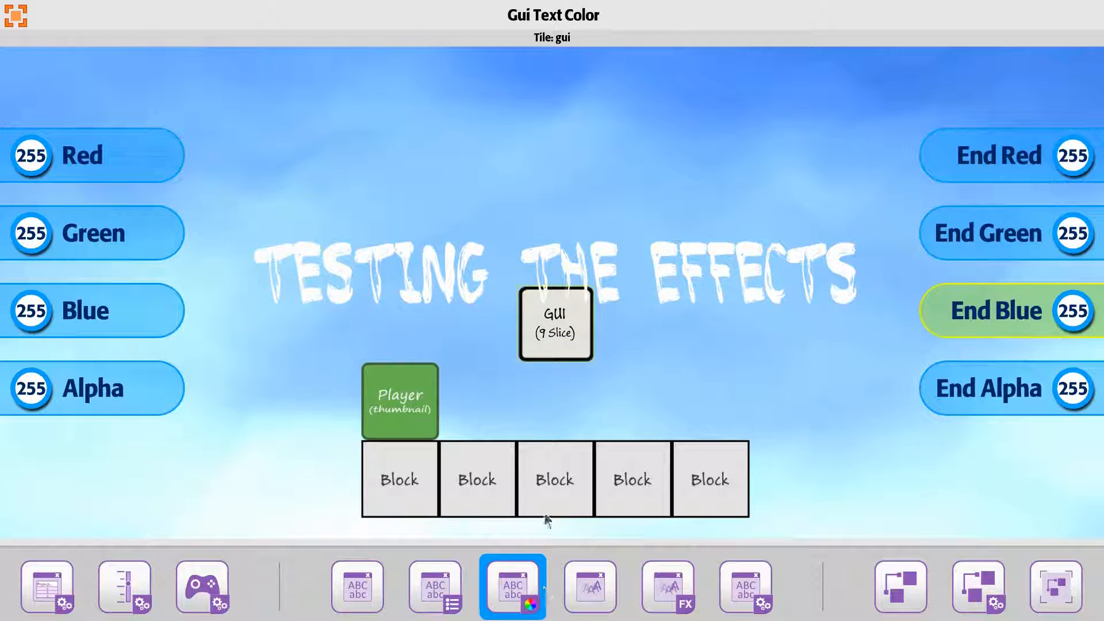
{"action": "left_click", "coordinate": [7, 176]}
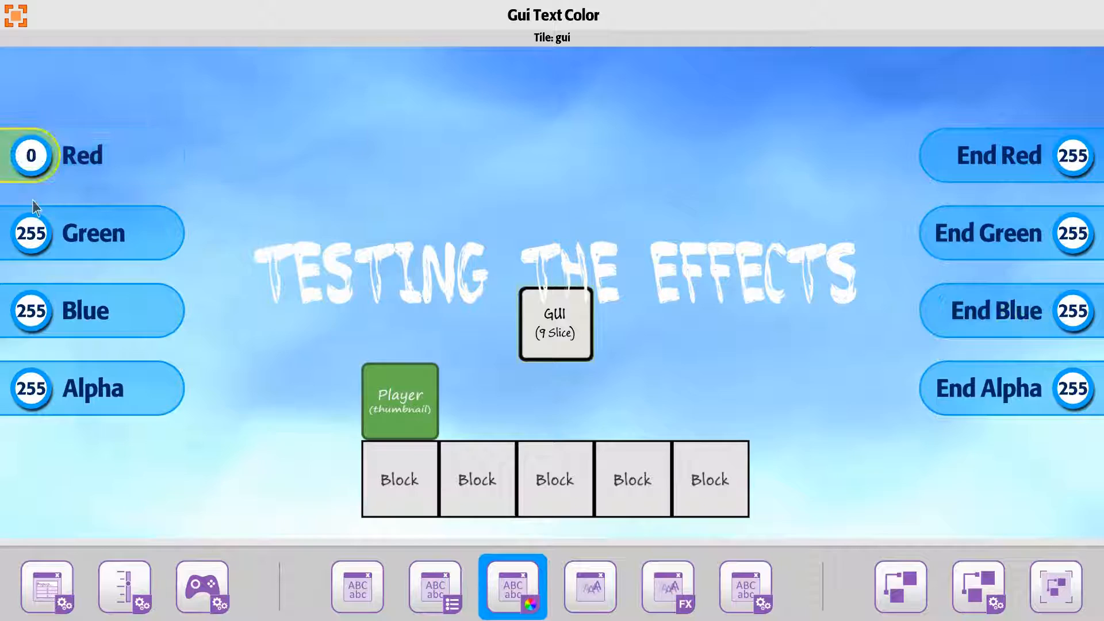
{"action": "left_click", "coordinate": [30, 248]}
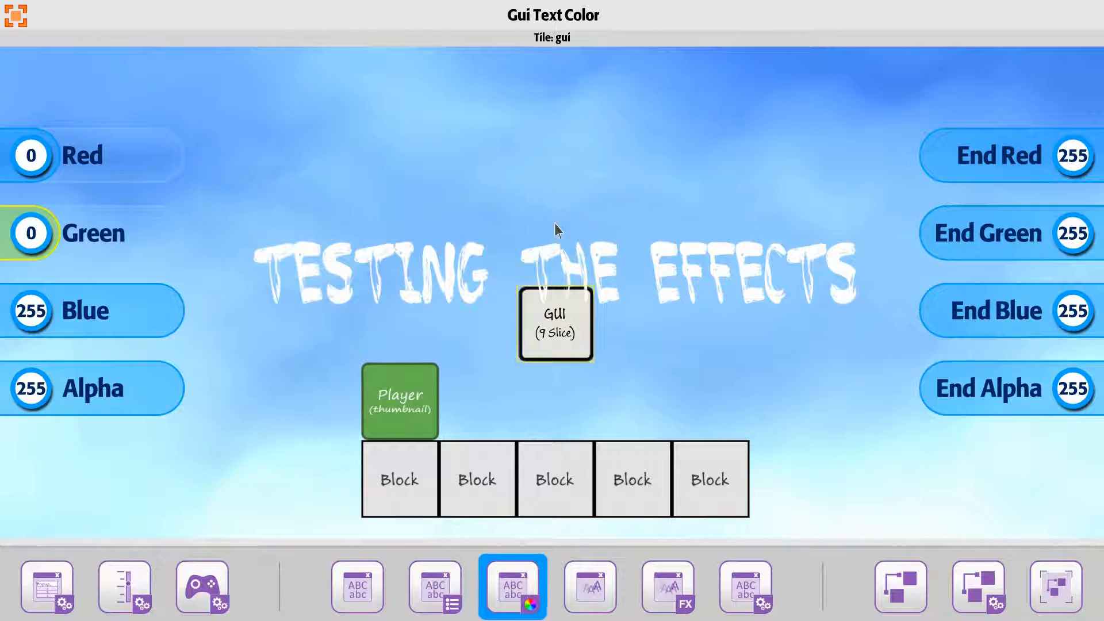
{"action": "left_click", "coordinate": [1055, 173]}
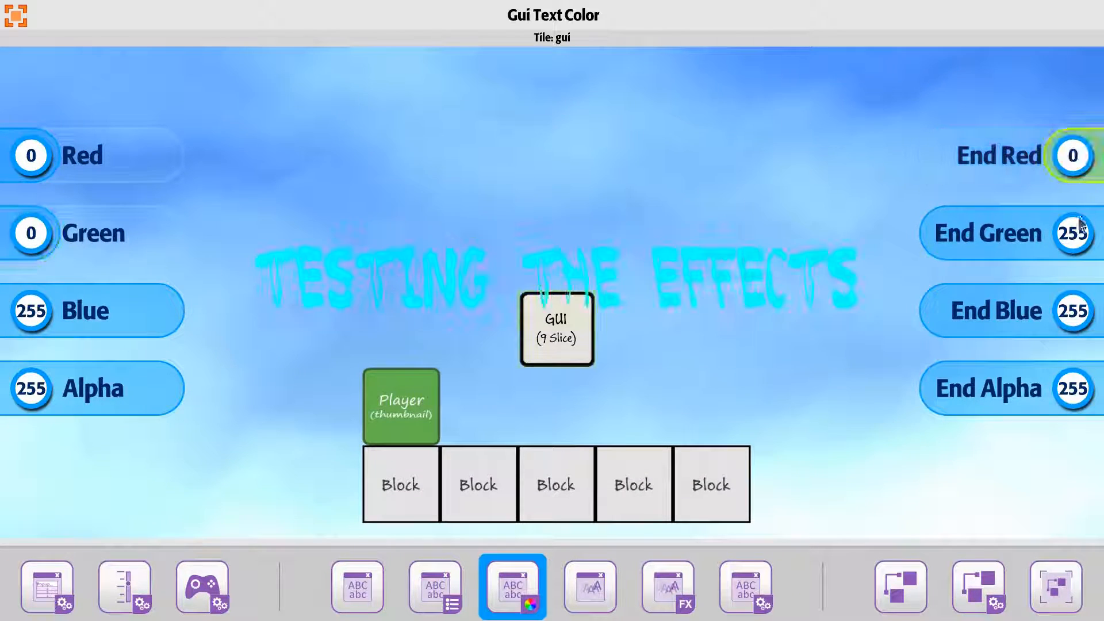
{"action": "left_click", "coordinate": [1080, 225]}
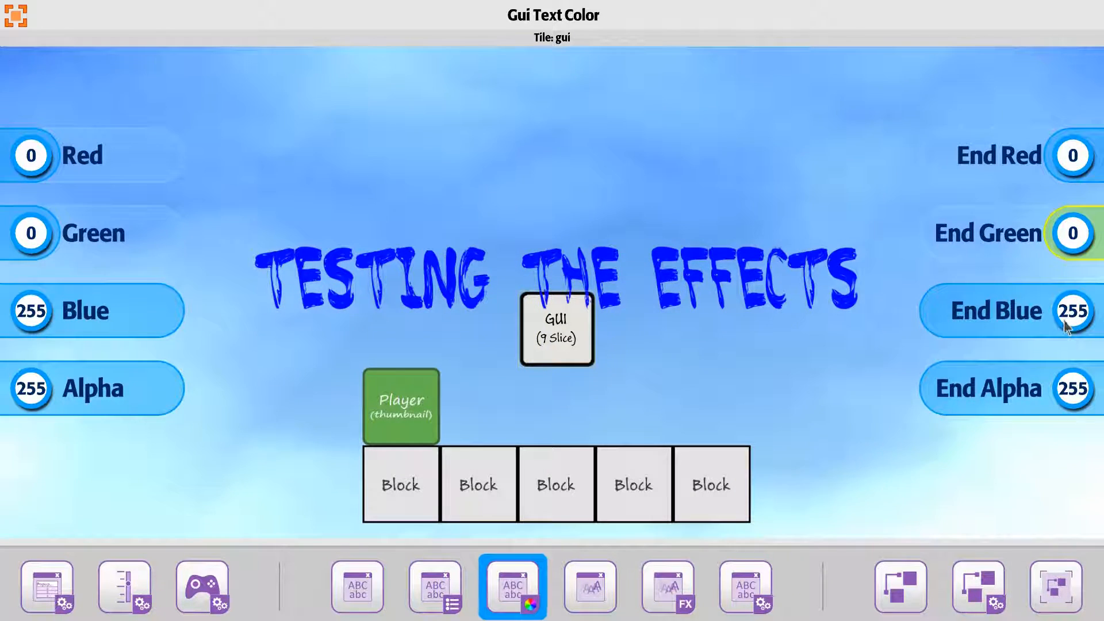
- Try lowering the GUI text's Alpha to 157 and End Alpha to 132, then restore both to 255
{"action": "left_click_drag", "start_coordinate": [138, 394], "coordinate": [117, 397]}
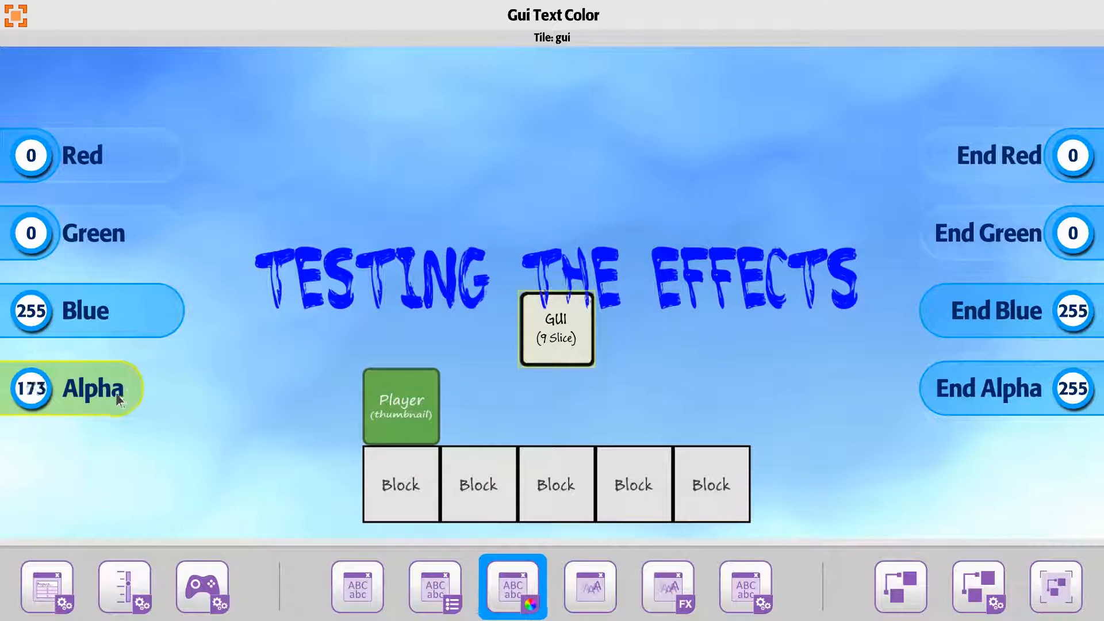
{"action": "left_click_drag", "start_coordinate": [978, 395], "coordinate": [543, 397]}
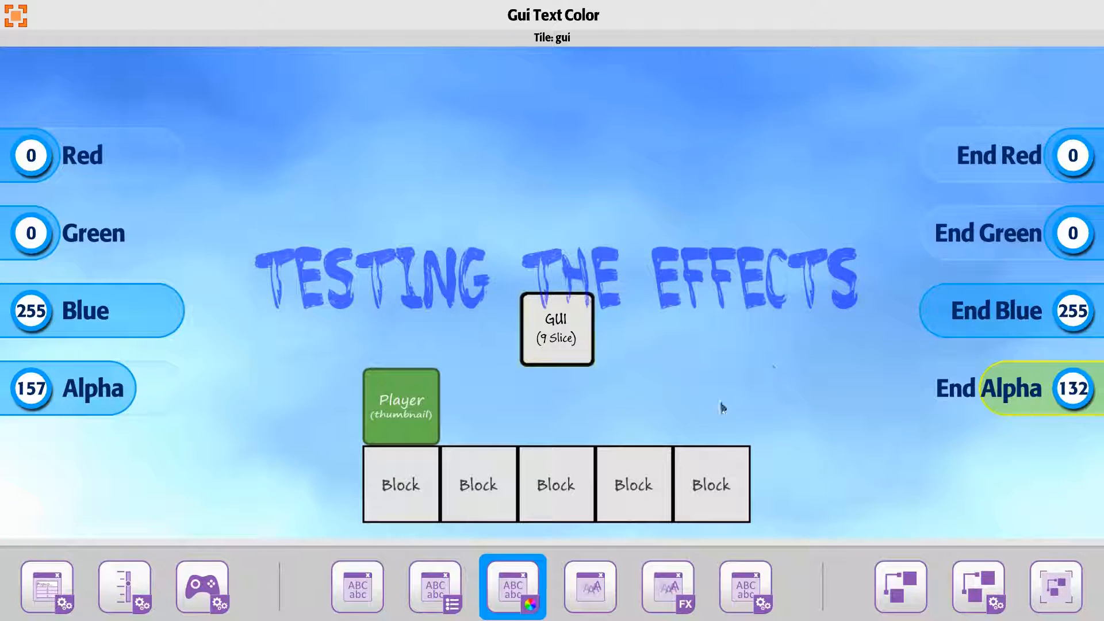
{"action": "left_click_drag", "start_coordinate": [82, 388], "coordinate": [178, 392]}
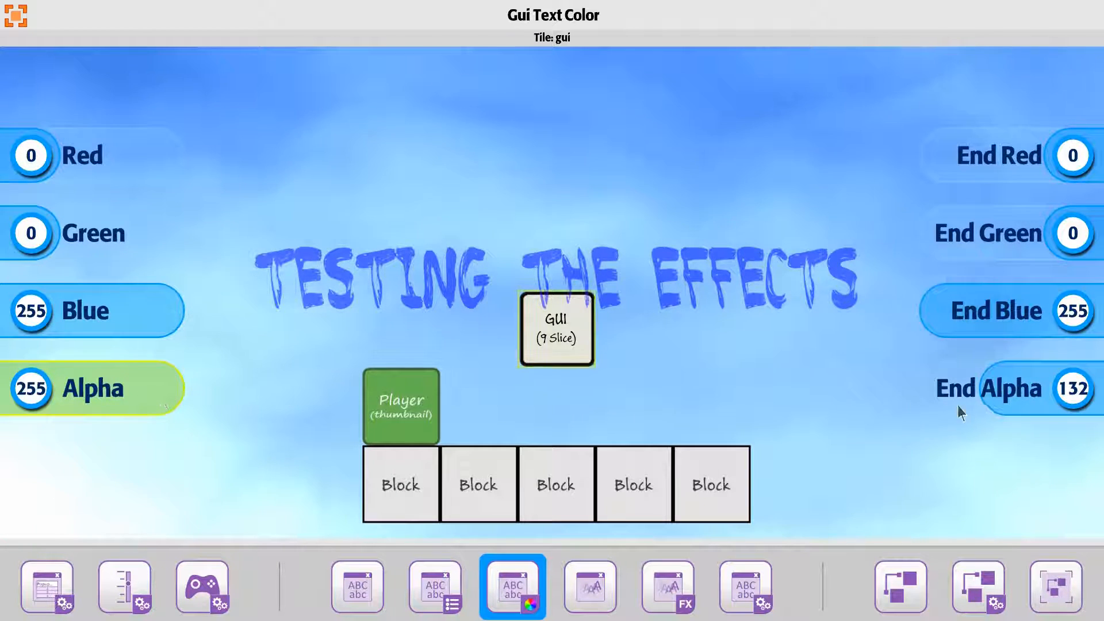
{"action": "left_click_drag", "start_coordinate": [1048, 387], "coordinate": [969, 392]}
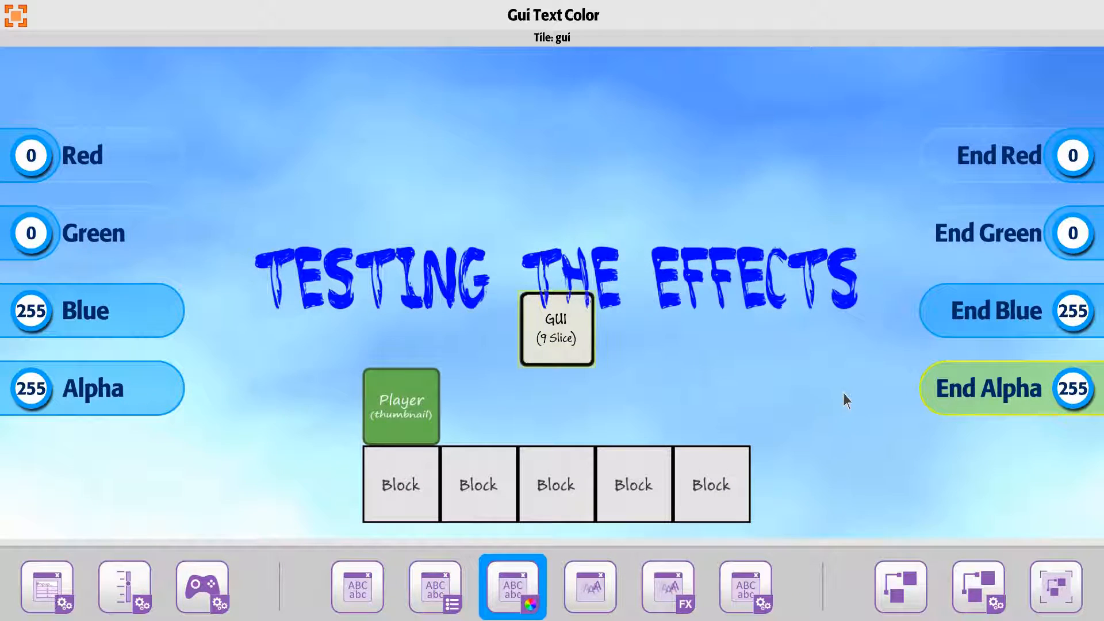
- Look at the Gui Text Animate Per settings, then preview Fx Types 1 through 8 in the Gui Text Animate Fx settings
{"action": "left_click", "coordinate": [595, 590]}
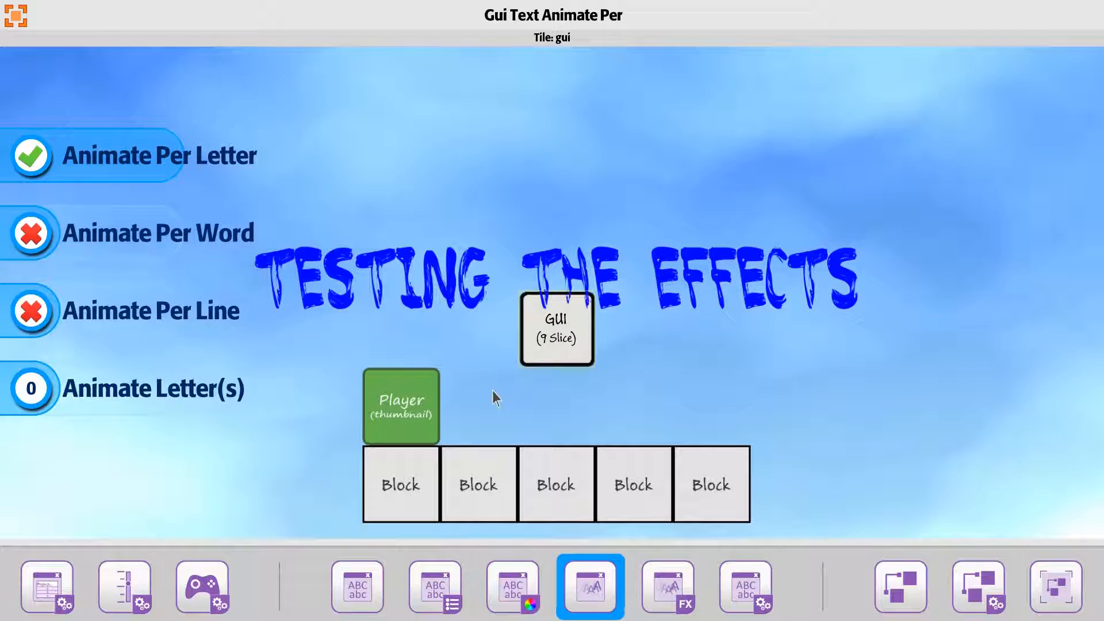
{"action": "left_click", "coordinate": [671, 585]}
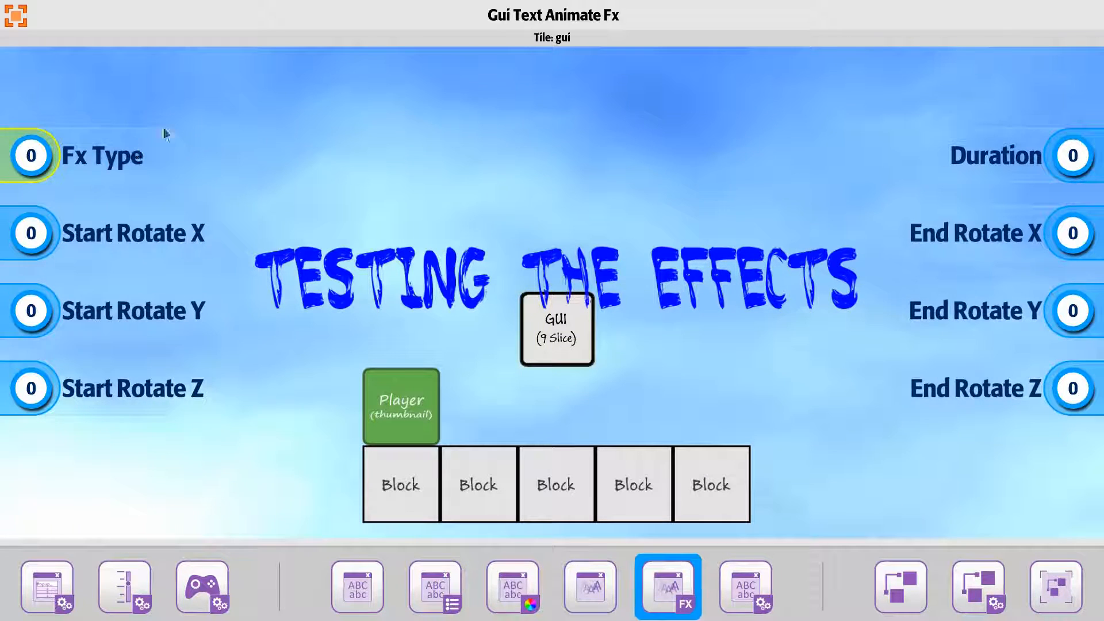
{"action": "scroll", "coordinate": [239, 139], "scroll_direction": "up", "scroll_amount": 1}
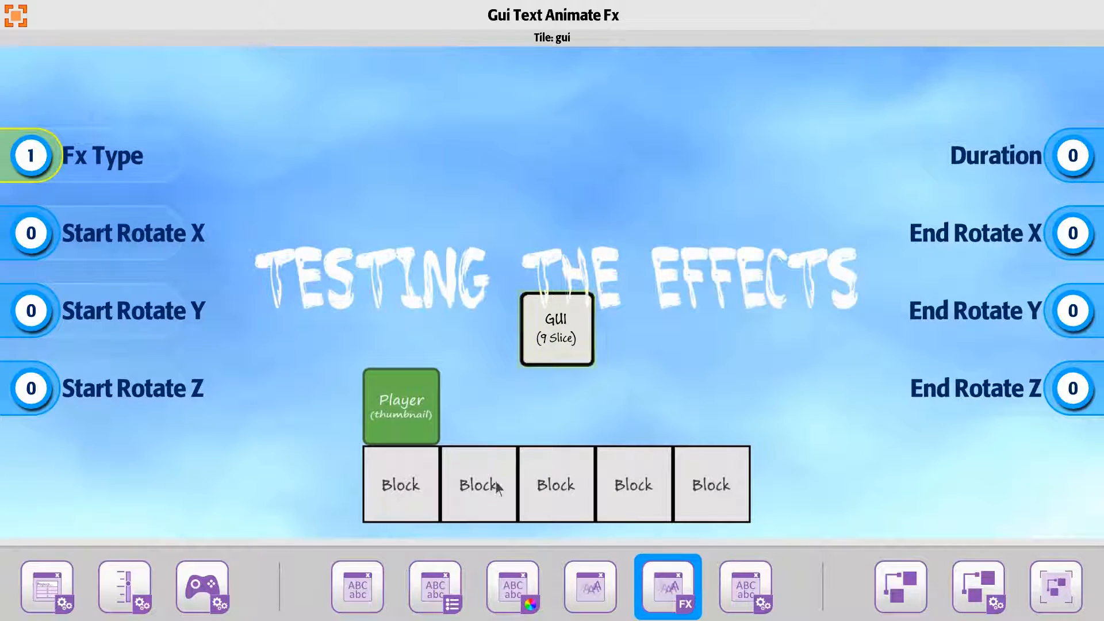
{"action": "key", "text": "Right"}
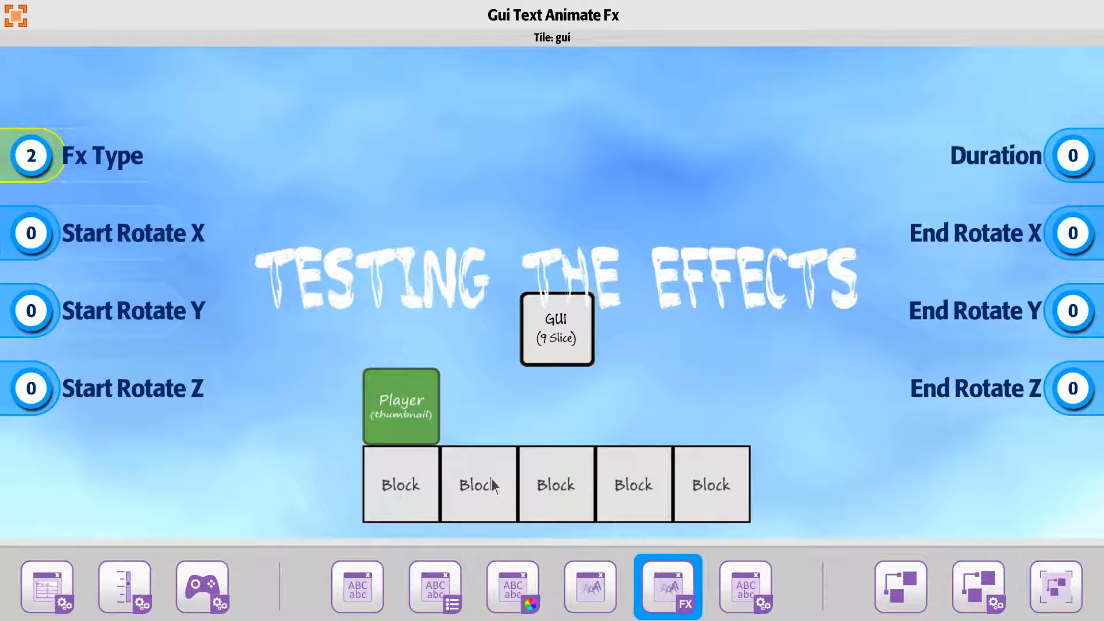
{"action": "key", "text": "Right"}
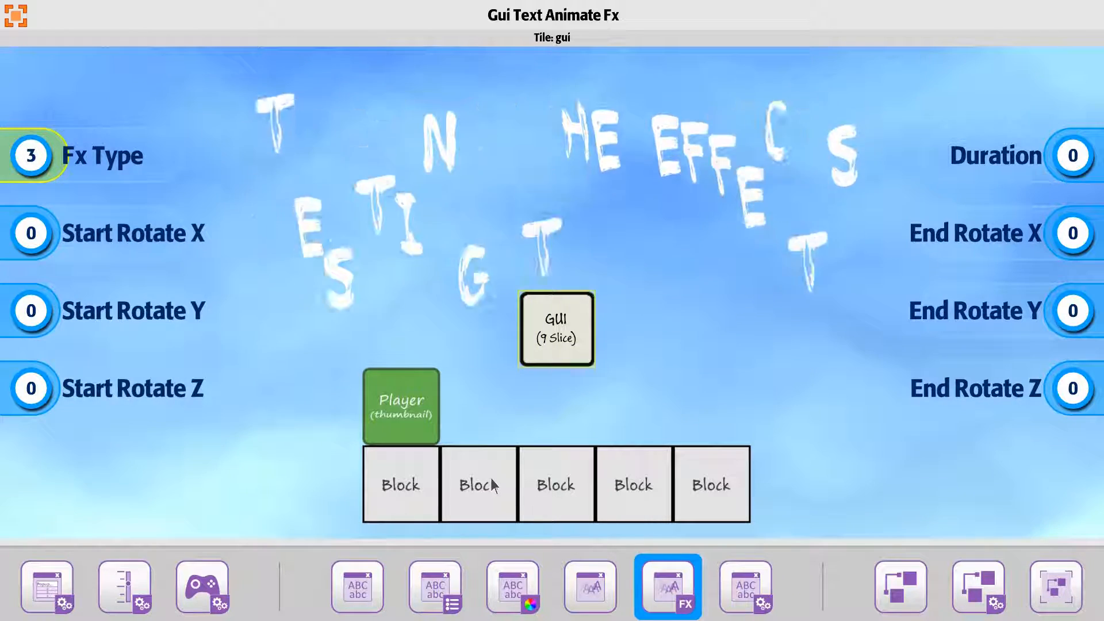
{"action": "key", "text": "Right"}
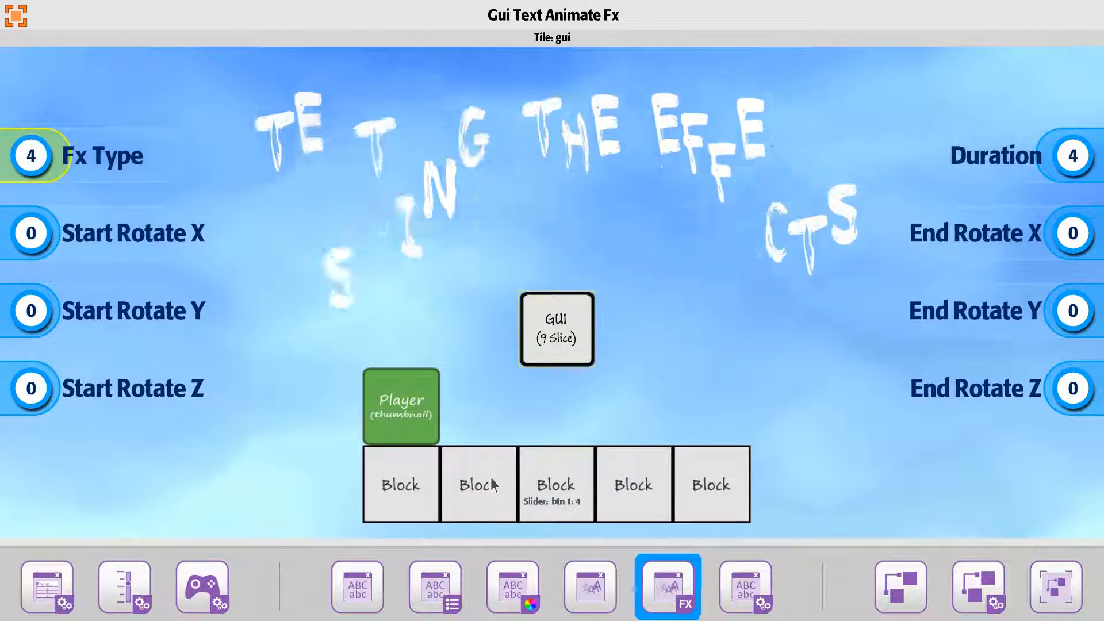
{"action": "key", "text": "Right"}
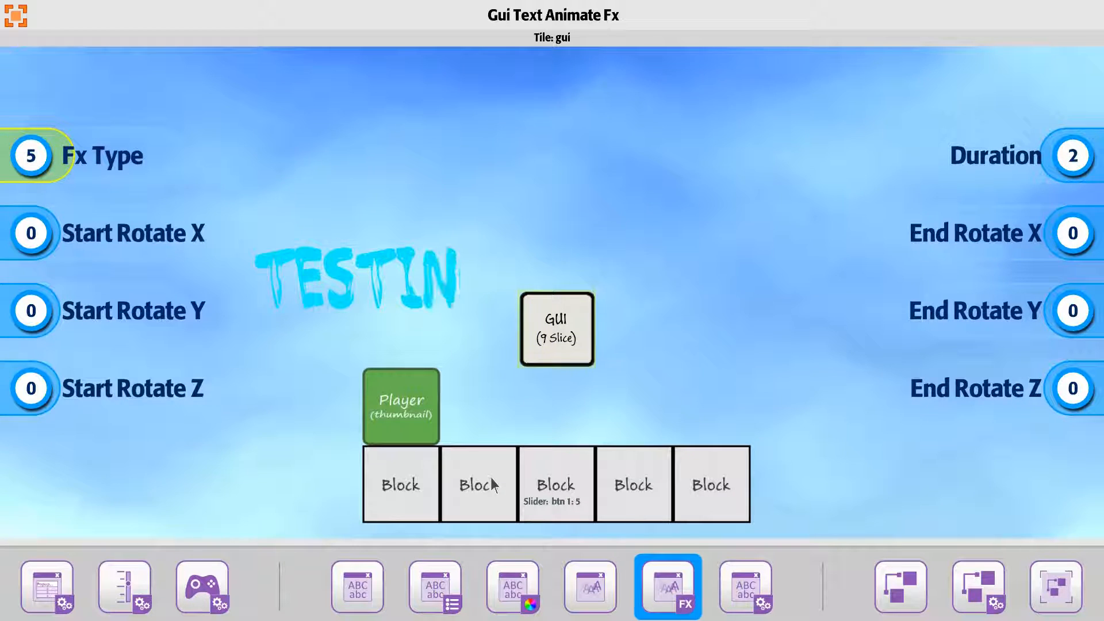
{"action": "key", "text": "Right"}
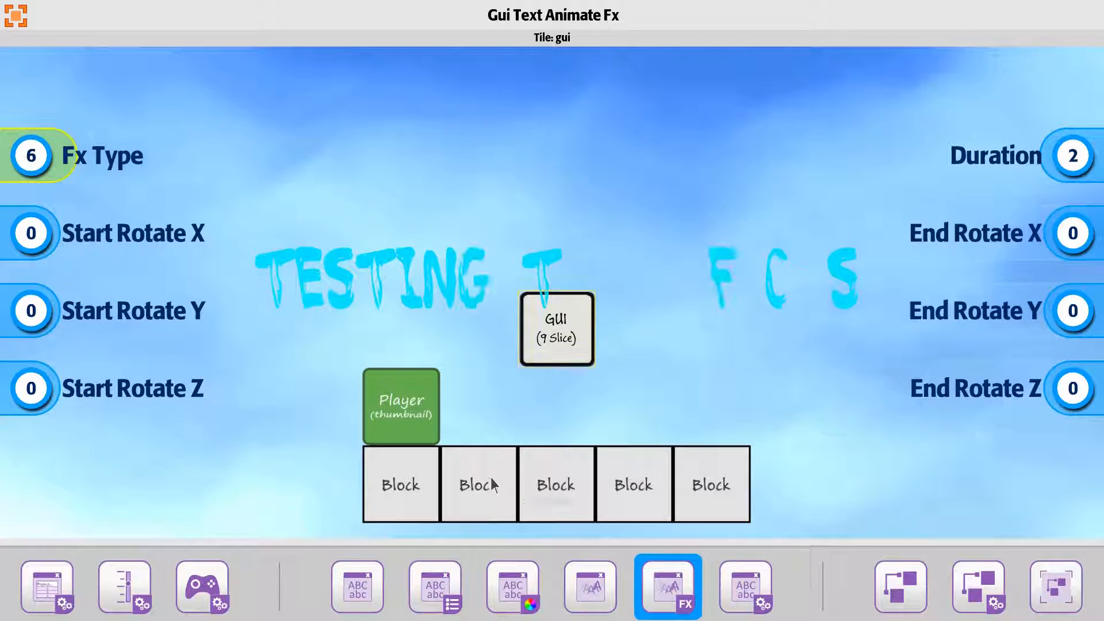
{"action": "key", "text": "Right"}
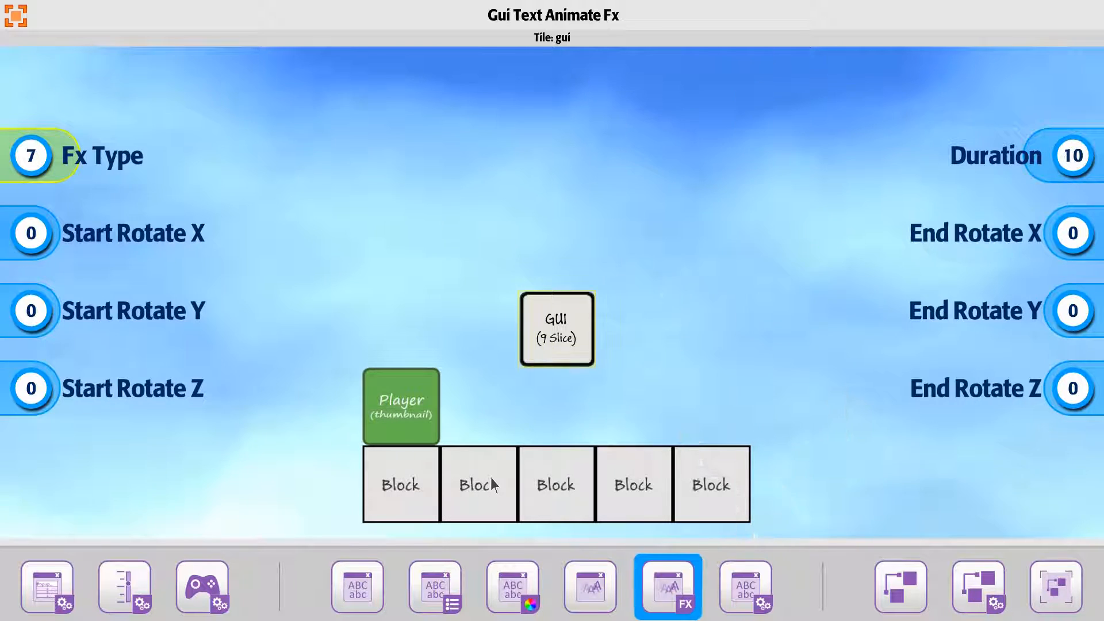
{"action": "key", "text": "Right"}
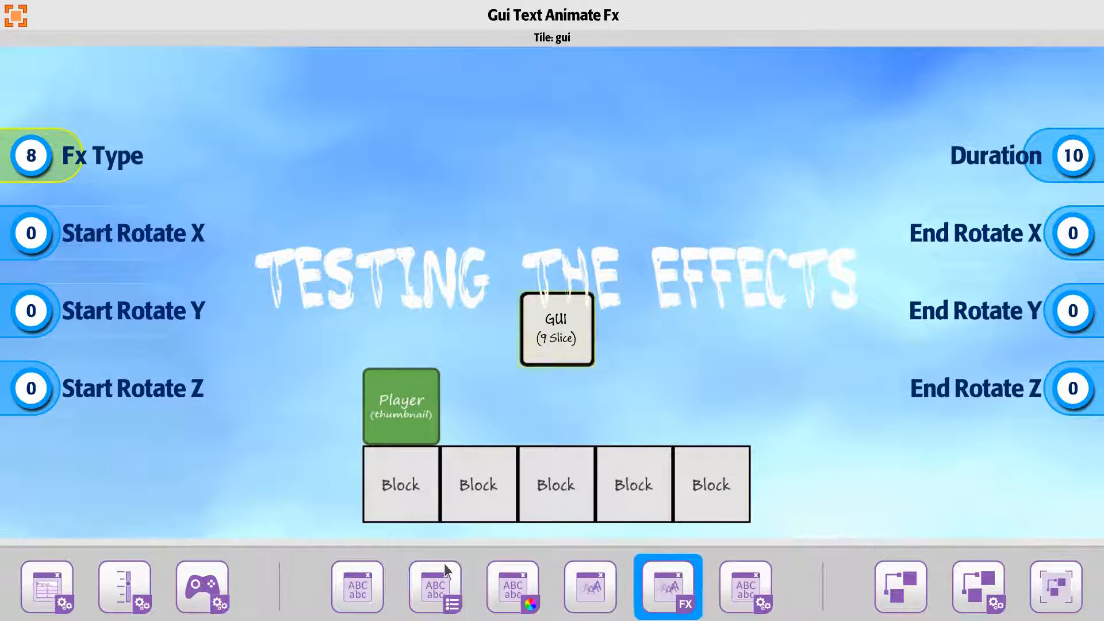
- Step the GUI text's Fx Type up through 30 and 31 to 32, then open the Gui Text Settings
{"action": "key", "text": "Right"}
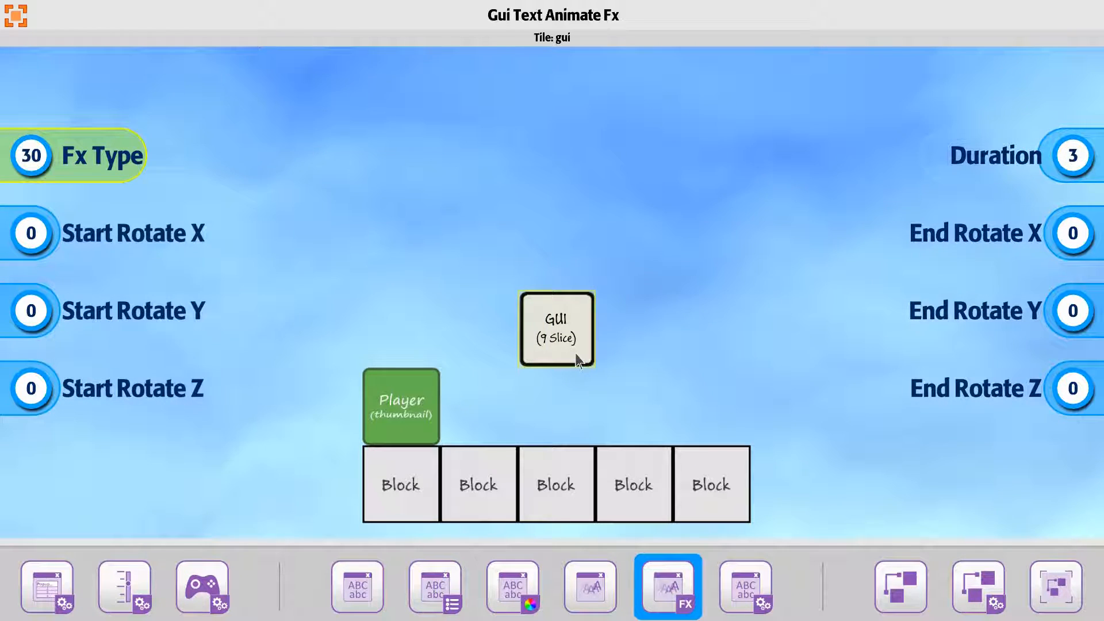
{"action": "scroll", "coordinate": [575, 353], "scroll_direction": "up", "scroll_amount": 1}
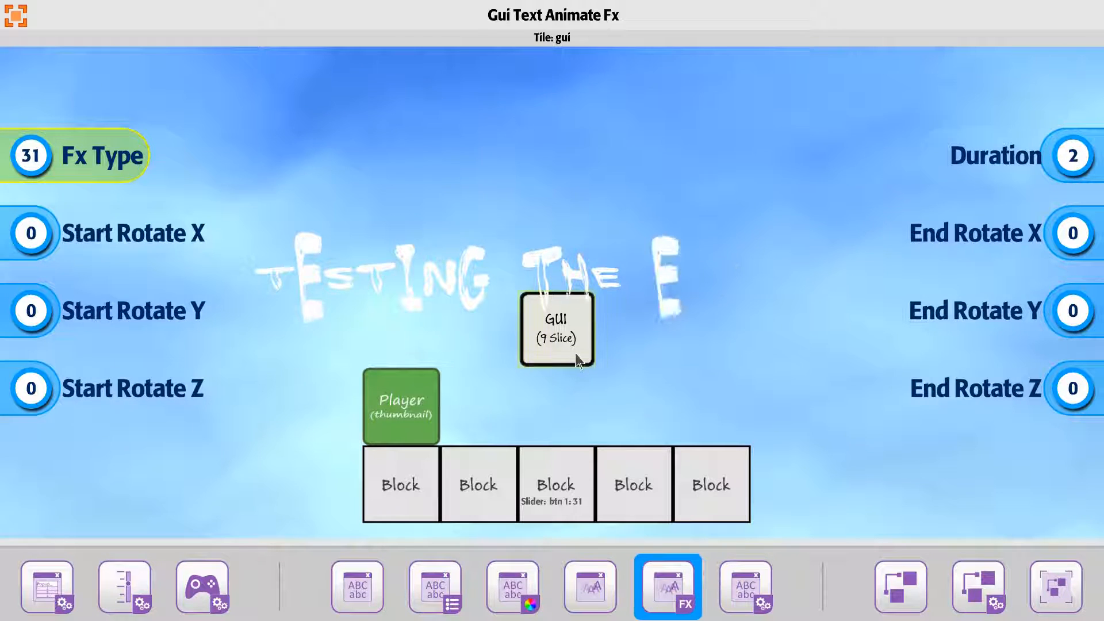
{"action": "scroll", "coordinate": [575, 353], "scroll_direction": "up", "scroll_amount": 1}
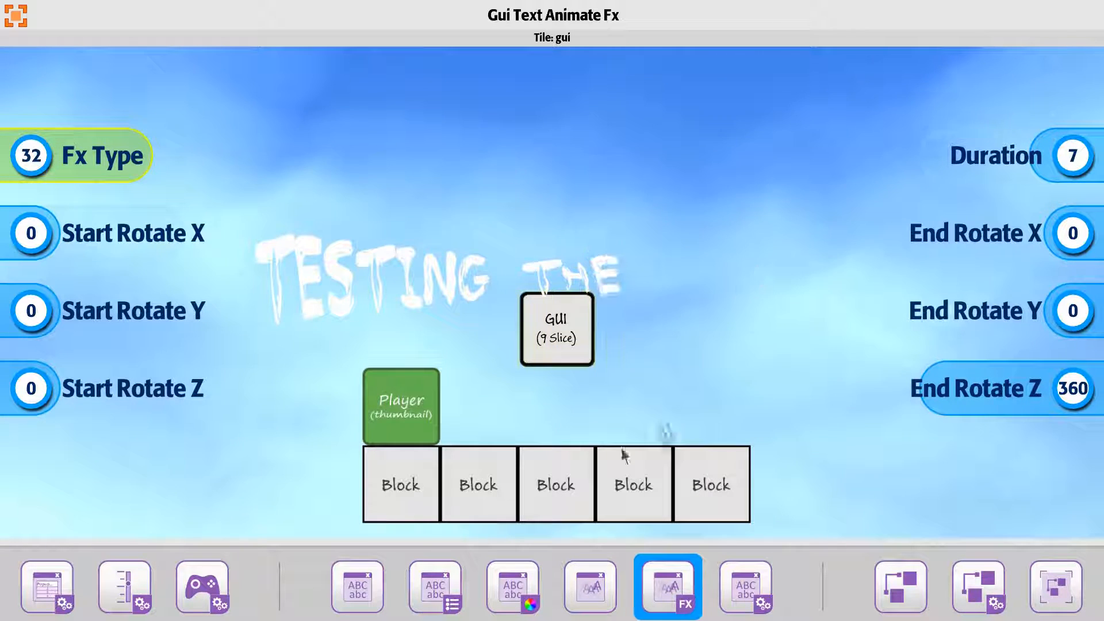
{"action": "left_click", "coordinate": [750, 583]}
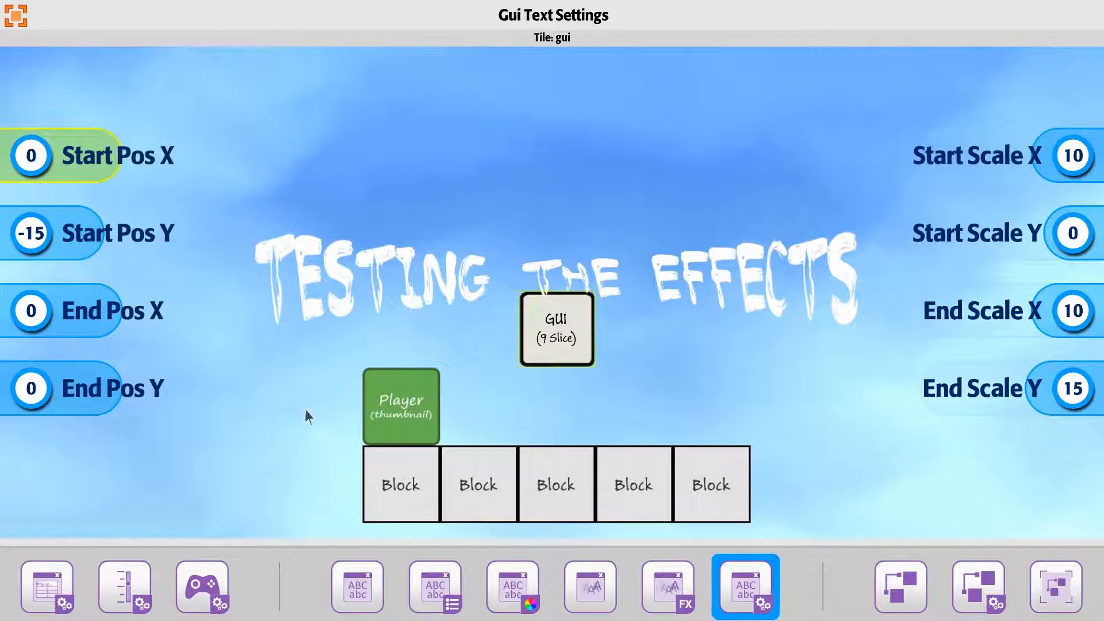
- Set the GUI text's start color to Red 0, Green 0, Blue 255, and set End Green and End Blue to 0
{"action": "left_click", "coordinate": [508, 585]}
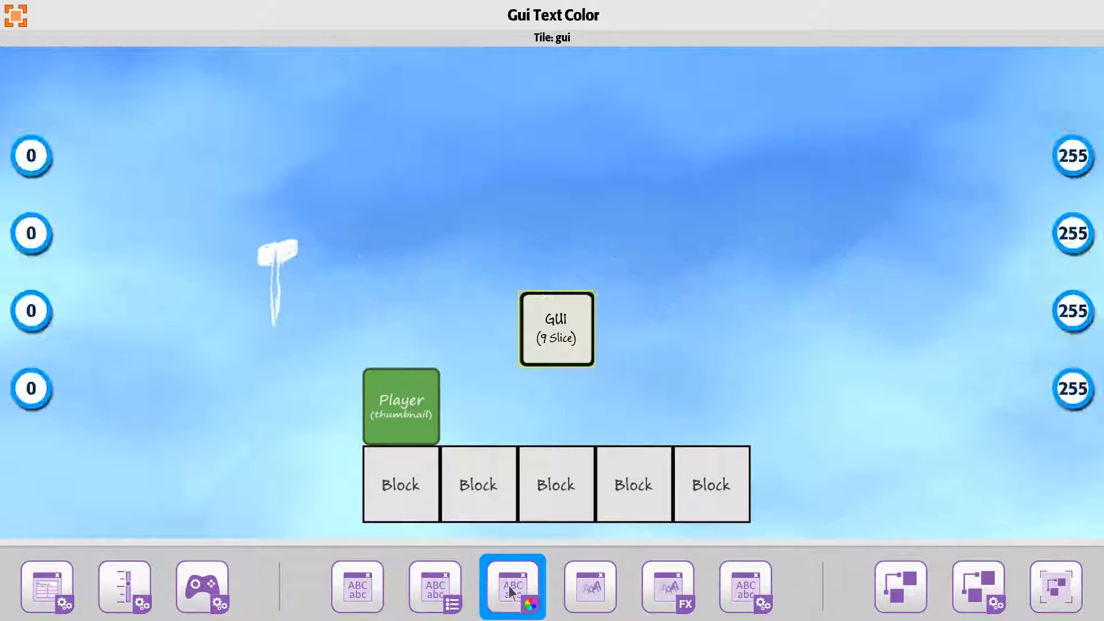
{"action": "left_click", "coordinate": [42, 170]}
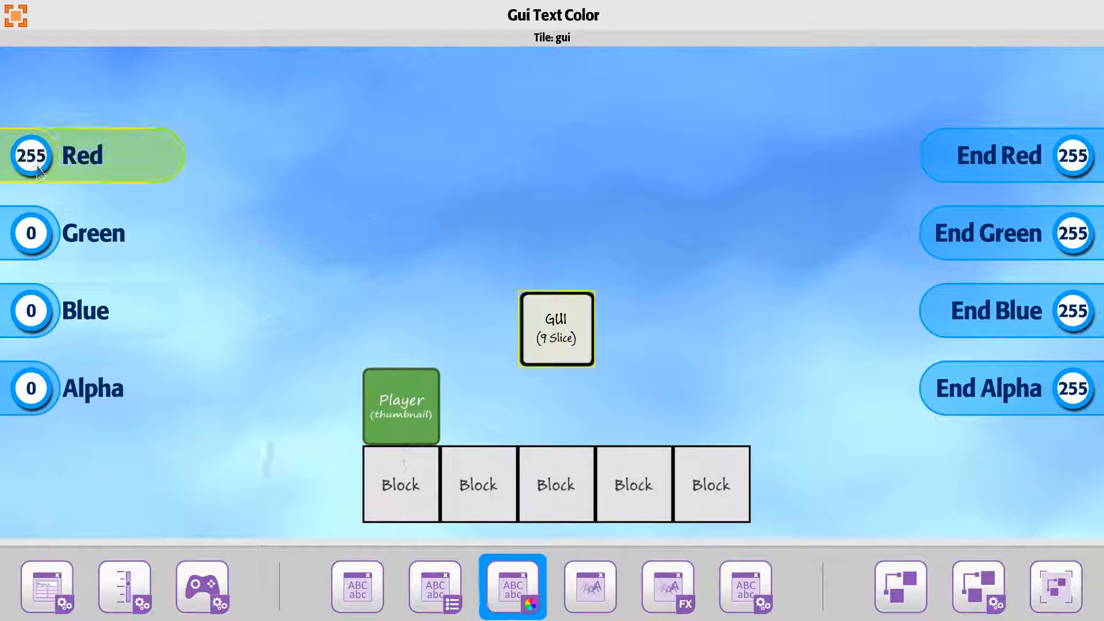
{"action": "left_click", "coordinate": [38, 242]}
{"action": "left_click", "coordinate": [43, 312]}
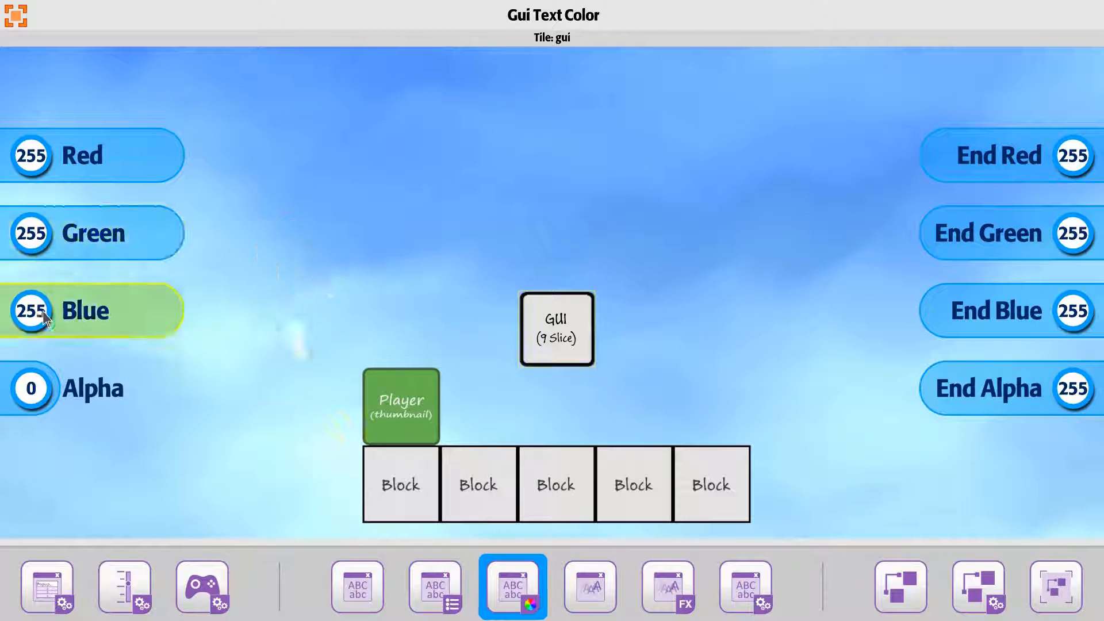
{"action": "left_click", "coordinate": [33, 236]}
{"action": "left_click", "coordinate": [30, 176]}
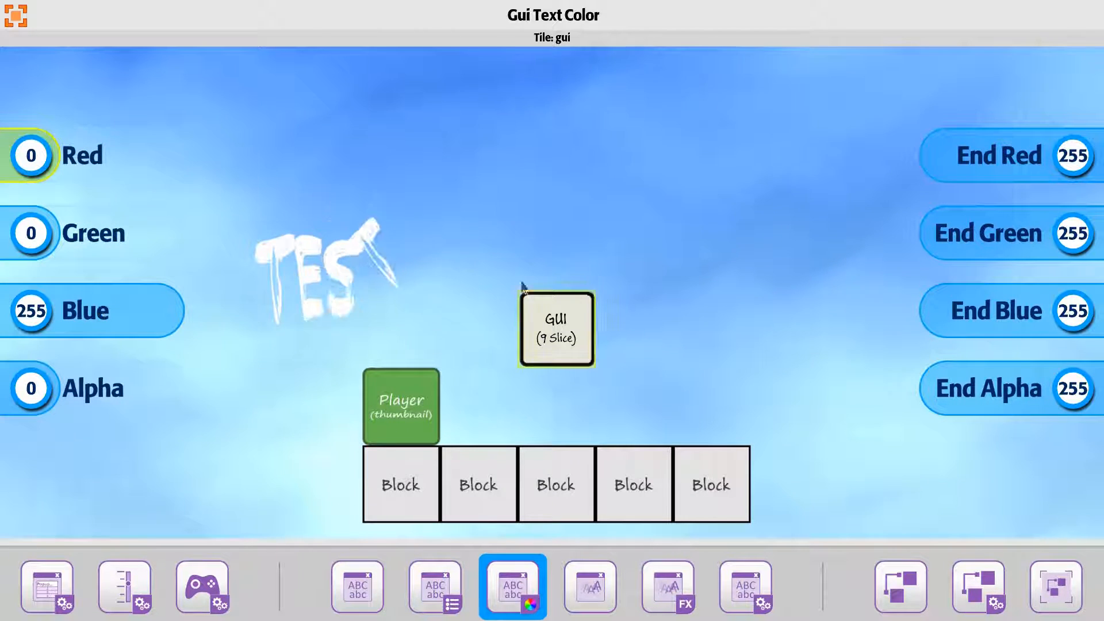
{"action": "left_click", "coordinate": [1065, 253]}
{"action": "left_click", "coordinate": [1063, 338]}
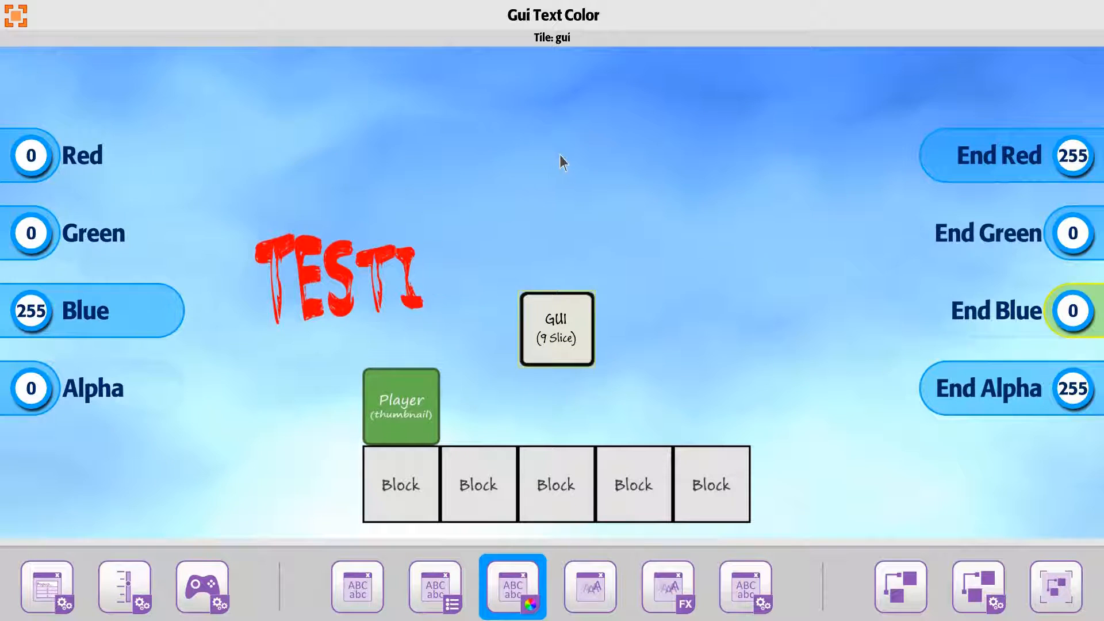
- Close the GUI tile's settings and play the level to view the text animation
{"action": "left_click", "coordinate": [463, 157]}
{"action": "left_click", "coordinate": [411, 592]}
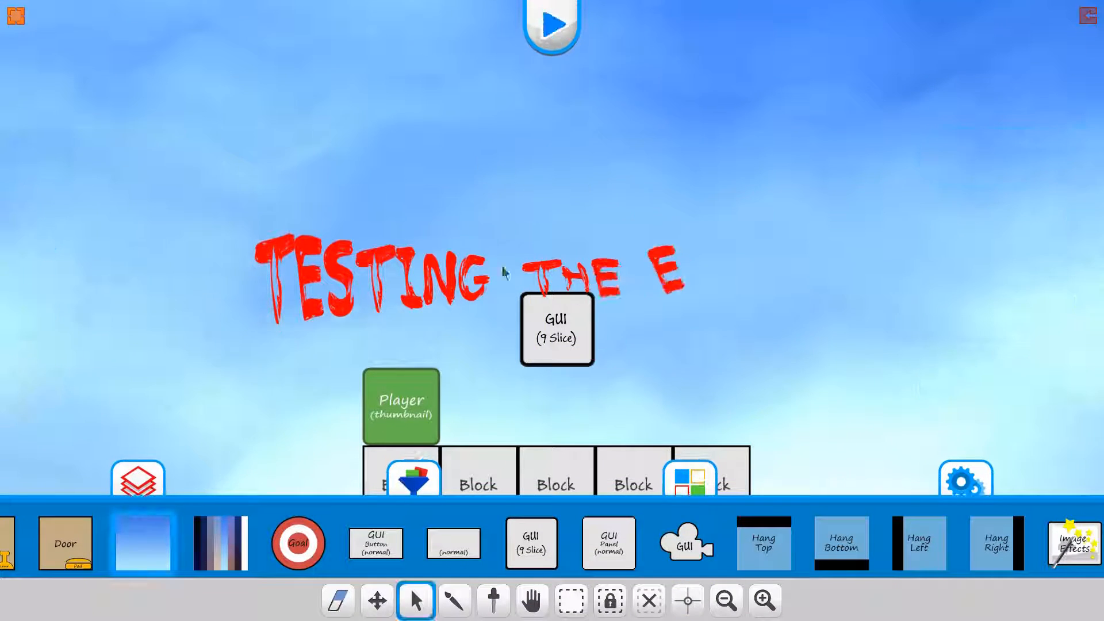
{"action": "left_click", "coordinate": [564, 49]}
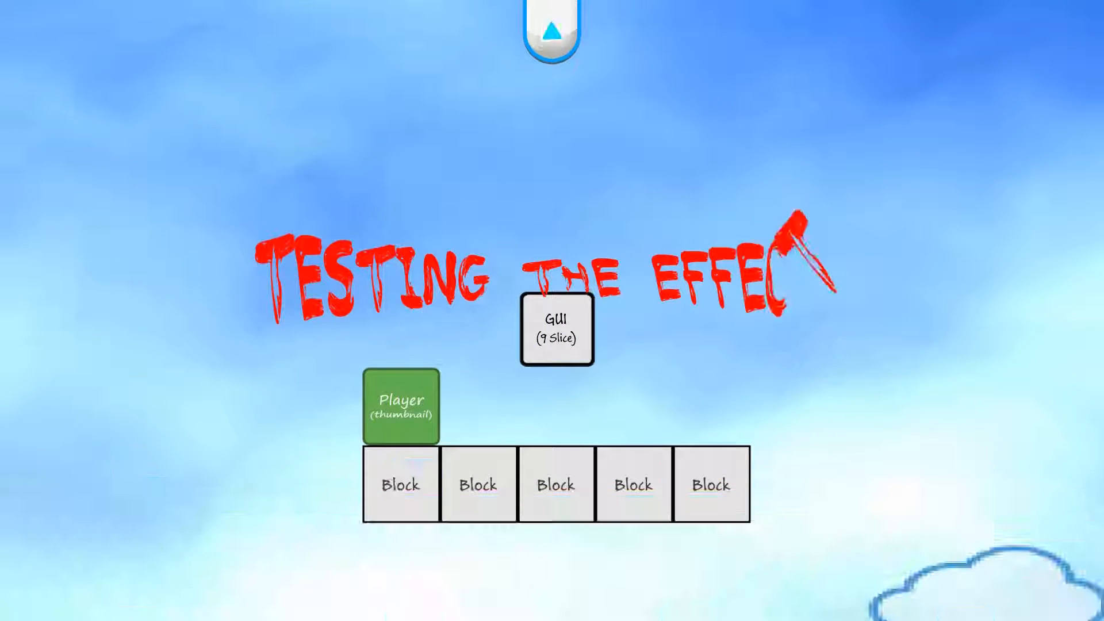